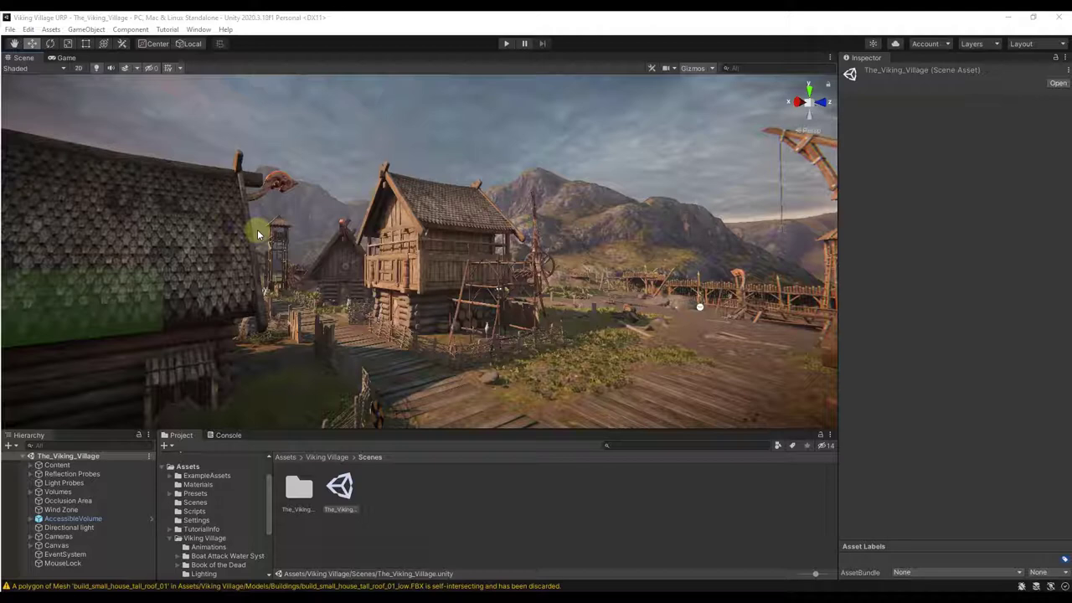
right_click_drag(257, 229, 276, 233)
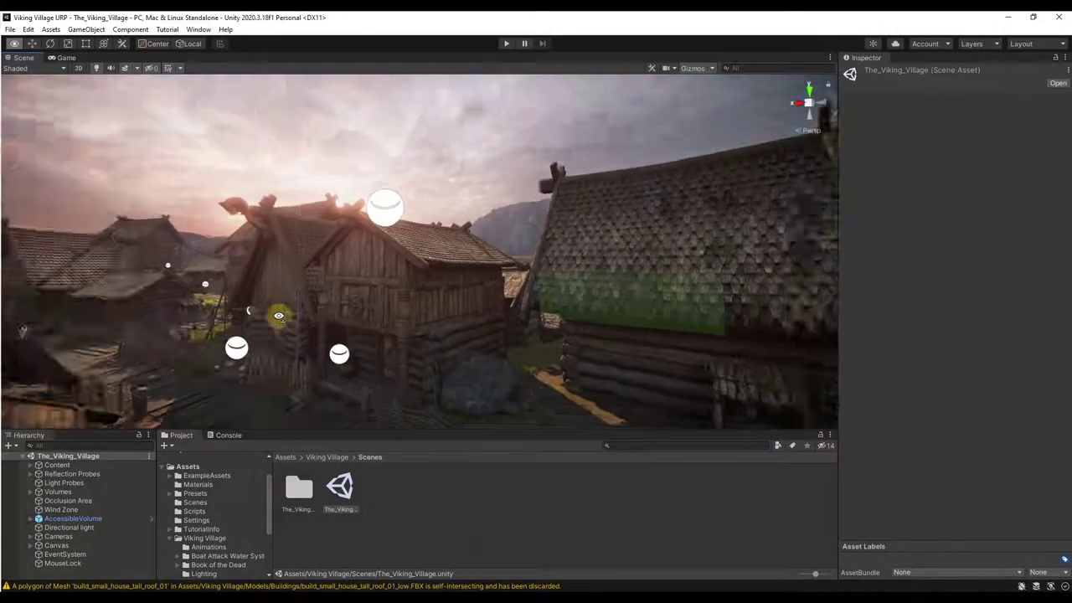
right_click_drag(277, 310, 317, 301)
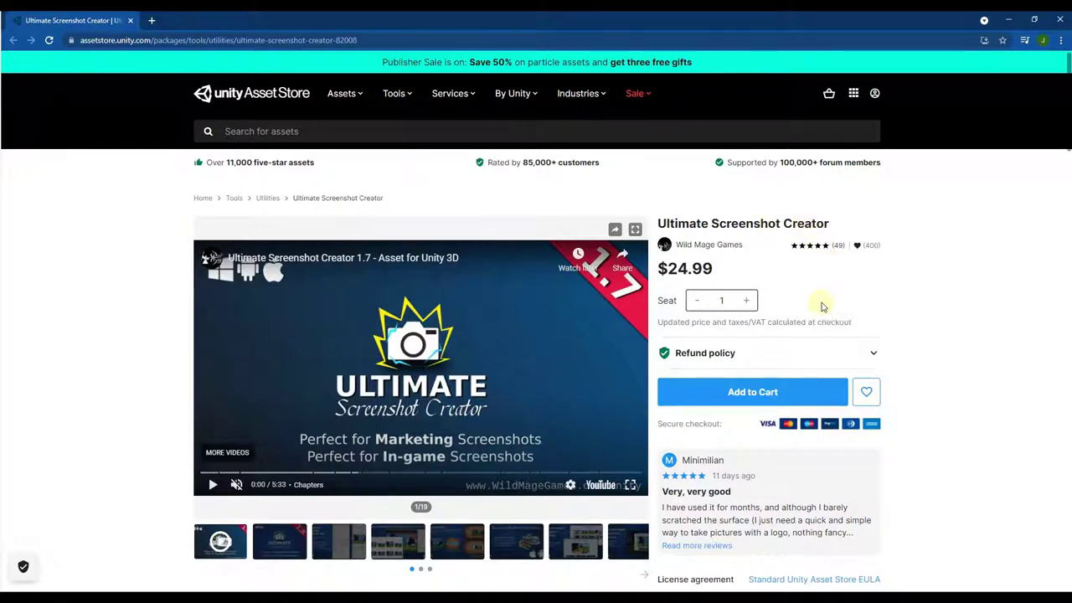
Step: Switch to the browser and read the Ultimate Screenshot Creator overview on its Unity Asset Store page
scroll(191, 359, "down", 10)
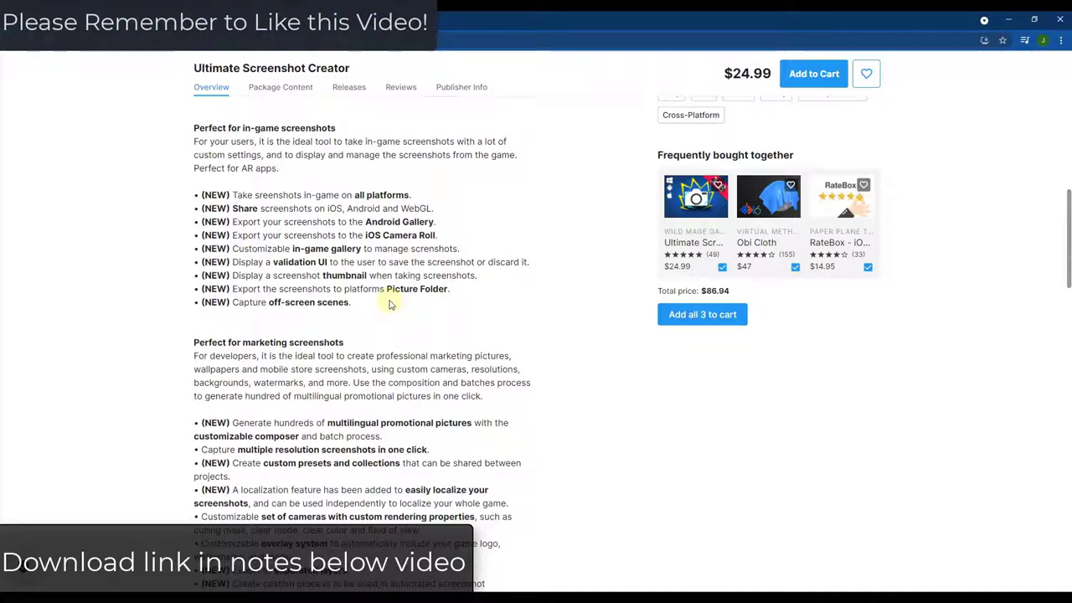
scroll(348, 303, "up", 4)
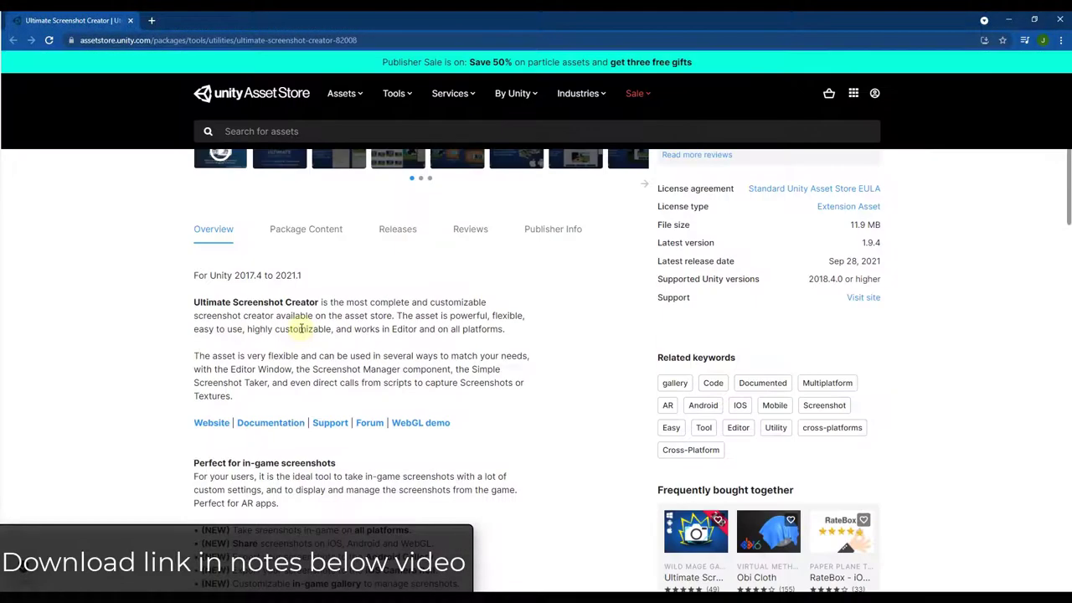
scroll(302, 328, "up", 5)
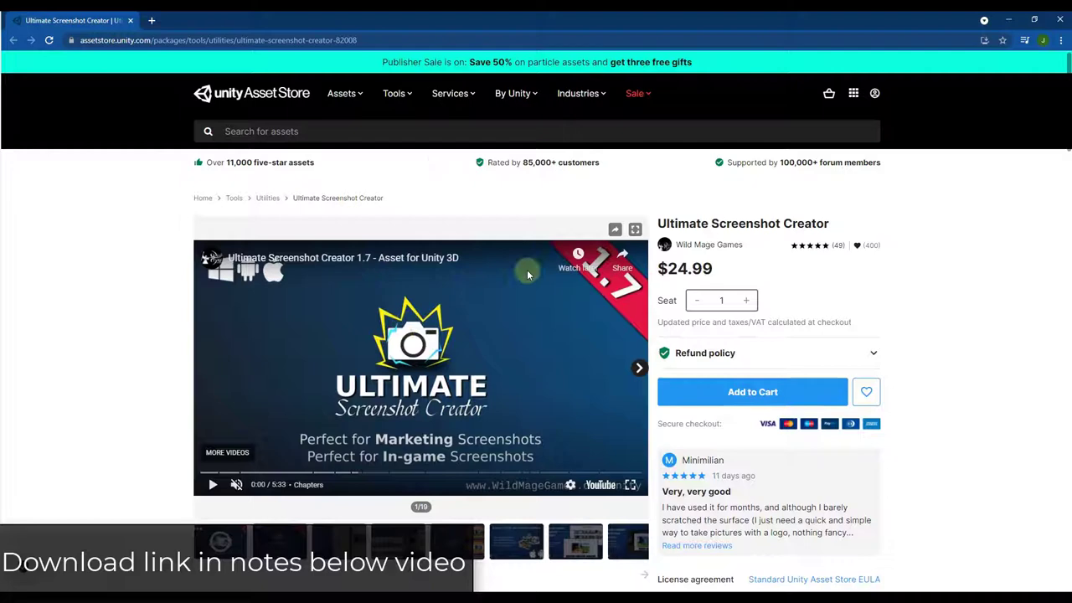
scroll(503, 285, "down", 5)
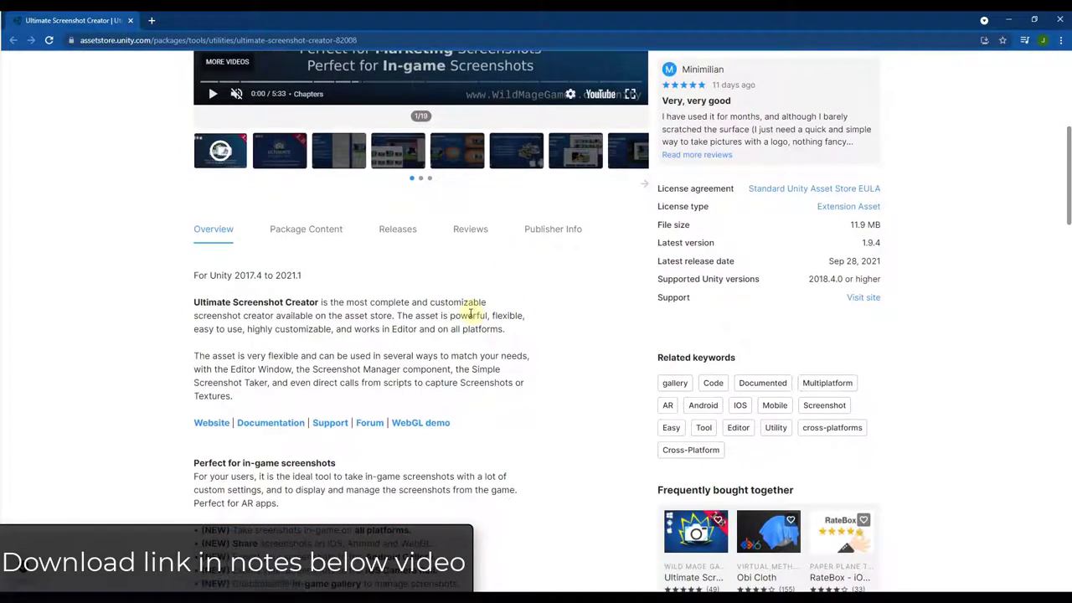
Step: Open the asset's documentation in a separate tab and pause its demo video on YouTube
middle_click(285, 422)
scroll(284, 418, "up", 3)
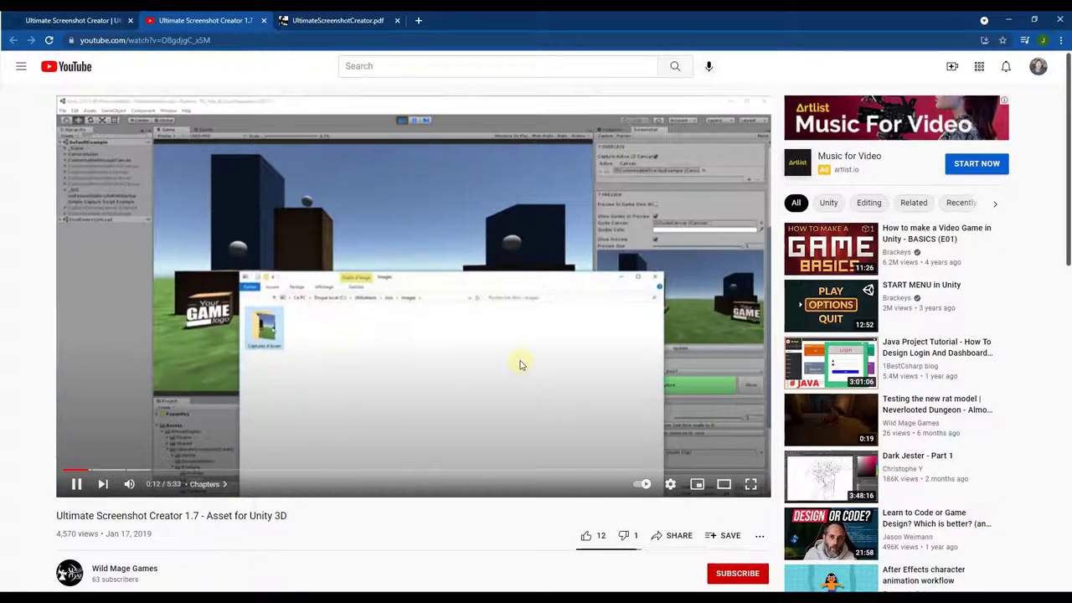
left_click(319, 344)
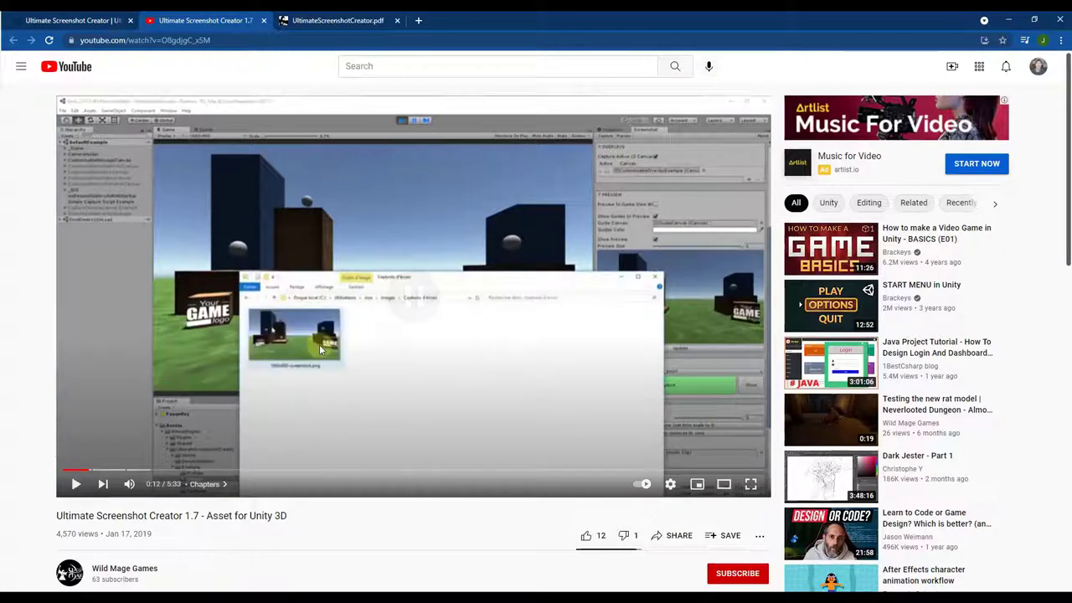
Step: Skim the UltimateScreenshotCreator.pdf documentation from the cover through the contents and the Overview chapter
left_click(320, 19)
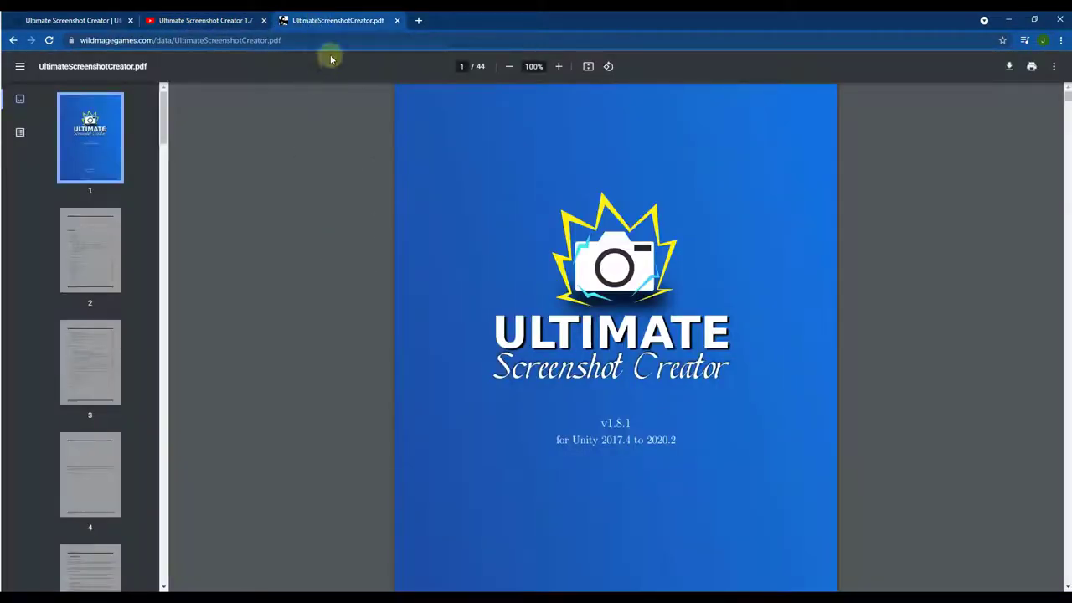
scroll(398, 335, "down", 4)
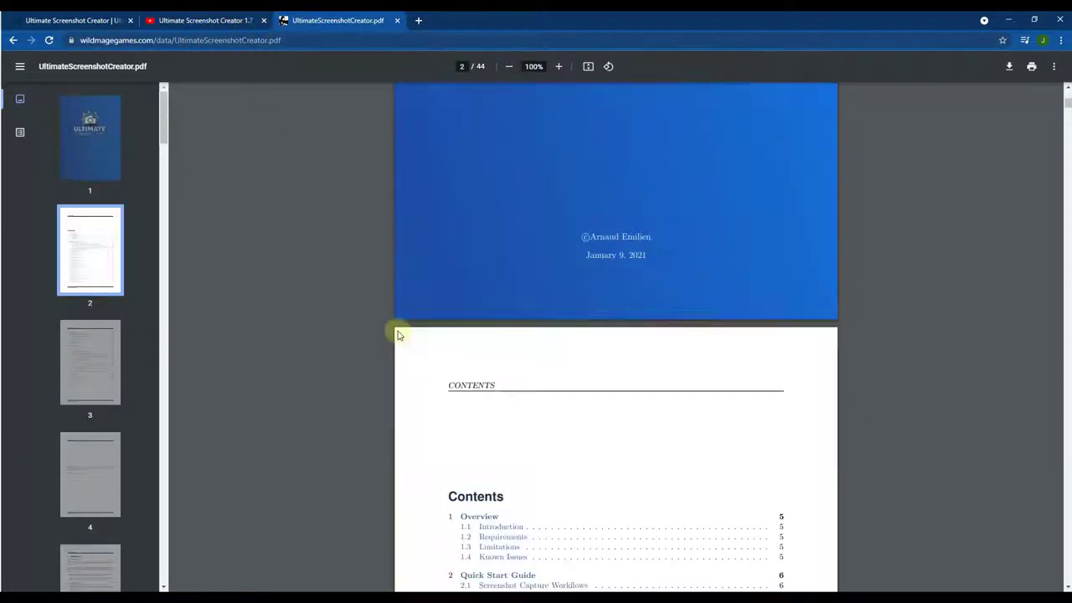
scroll(402, 335, "down", 8)
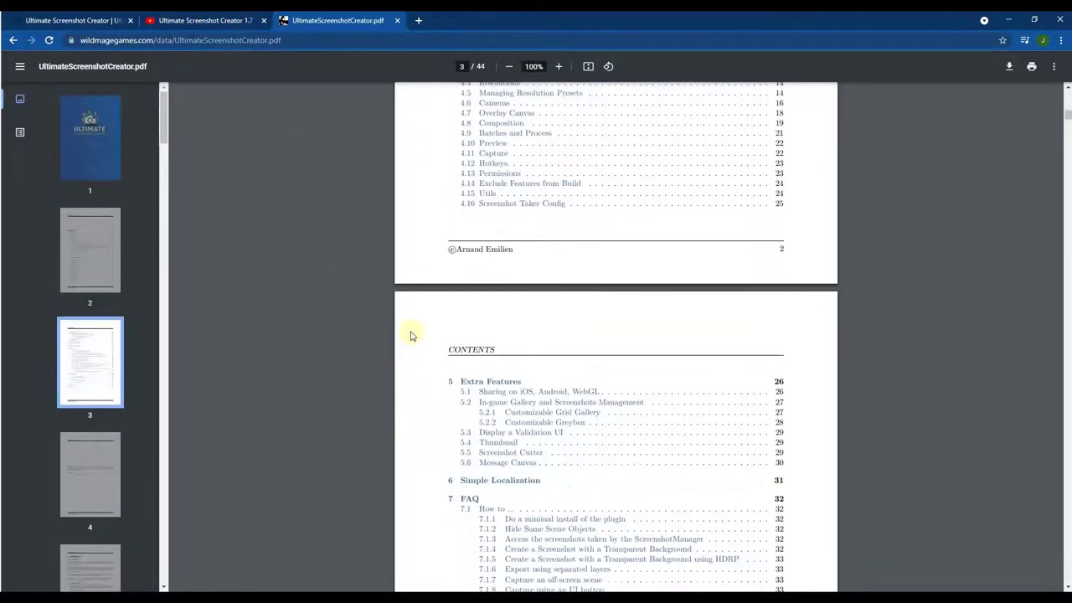
scroll(410, 335, "down", 10)
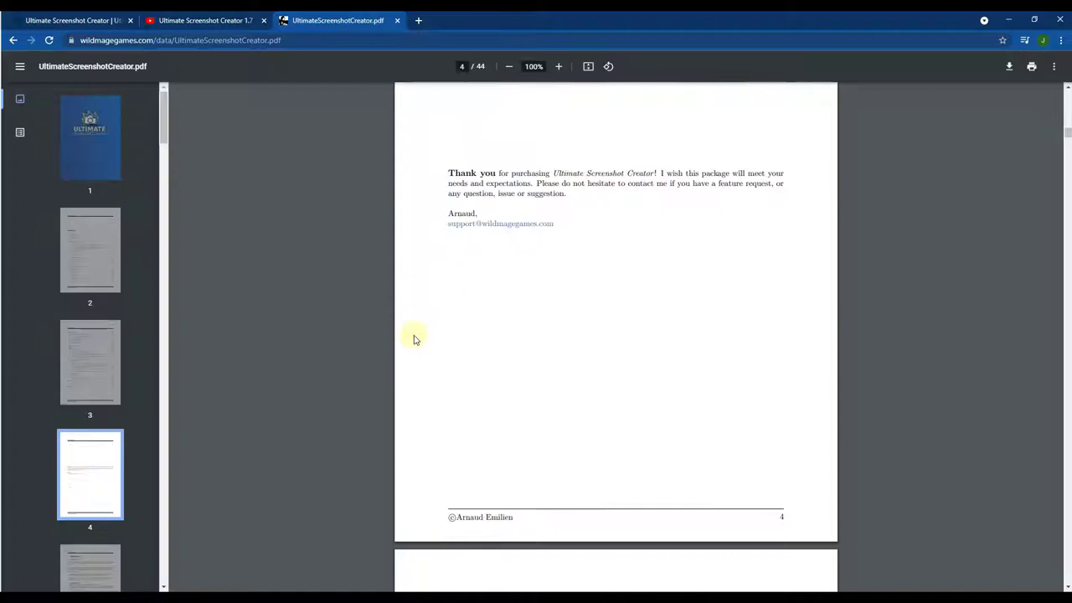
scroll(416, 339, "down", 6)
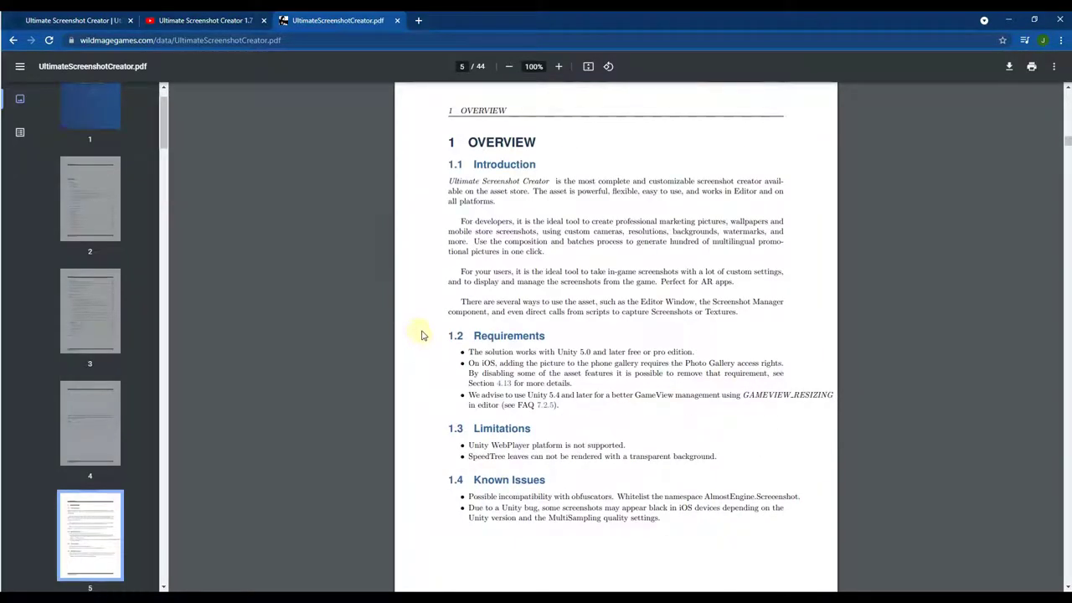
scroll(536, 322, "down", 8)
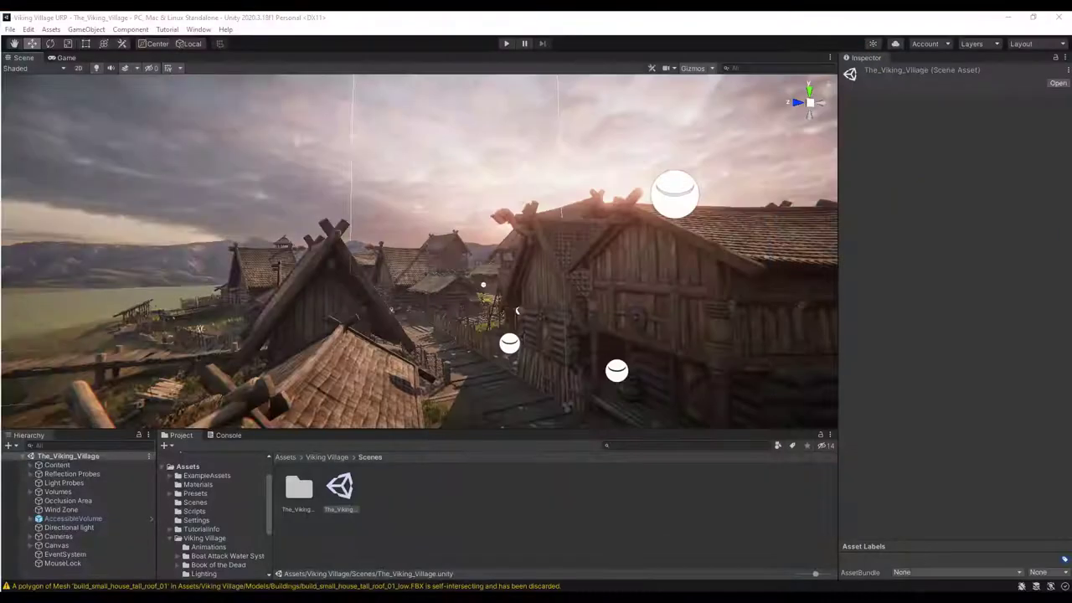
Step: Switch to Unity and open the Package Manager with My Assets as the package source
left_click(166, 30)
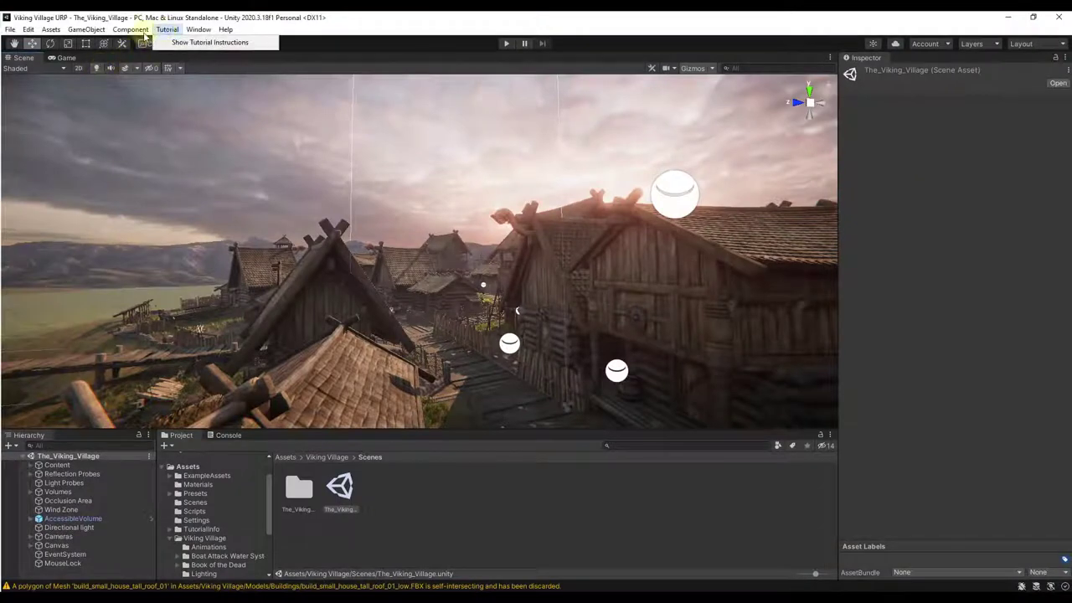
mouse_move(199, 32)
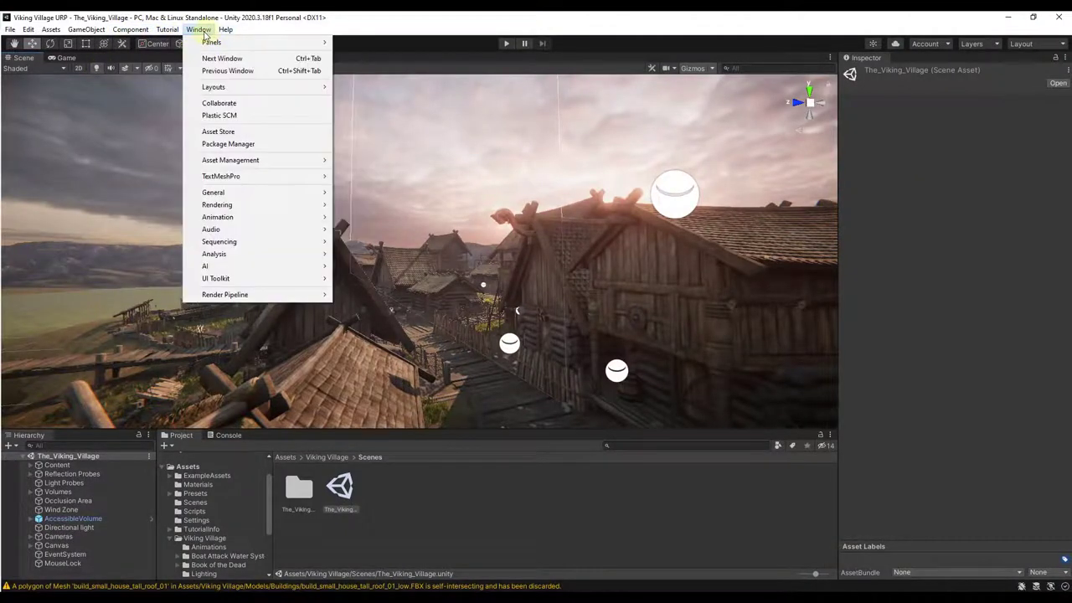
left_click(245, 146)
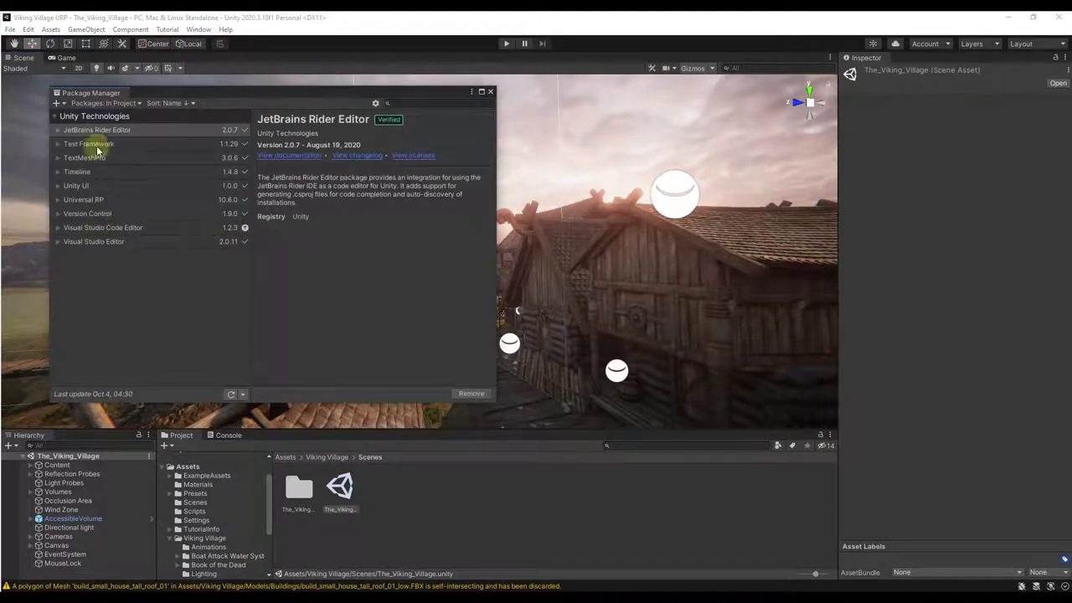
left_click(107, 102)
left_click(102, 145)
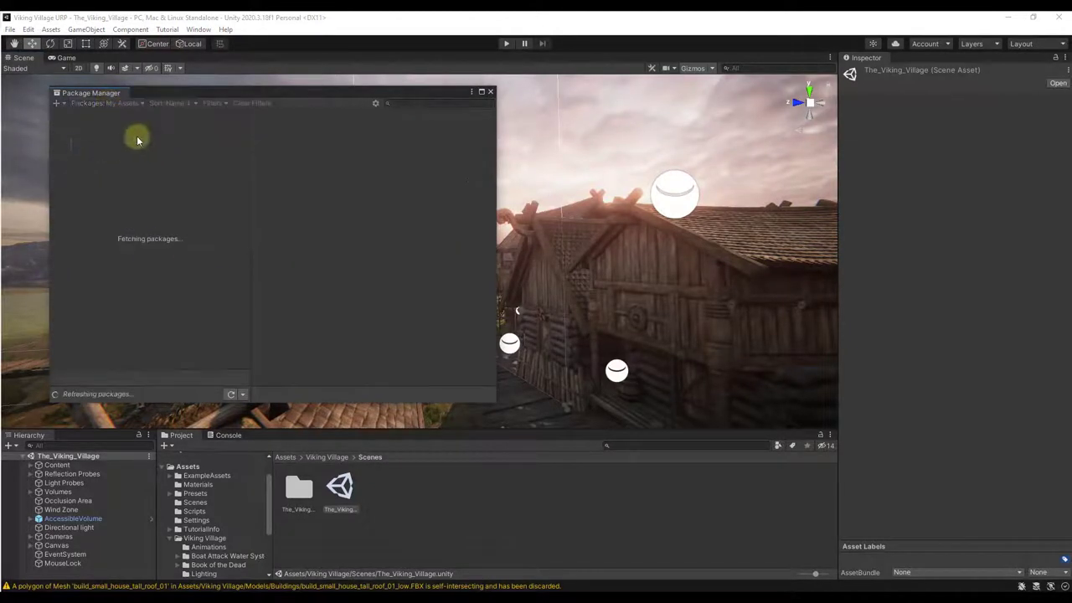
Step: Import the complete Ultimate Screenshot Creator package into the Viking Village project
scroll(108, 311, "down", 10)
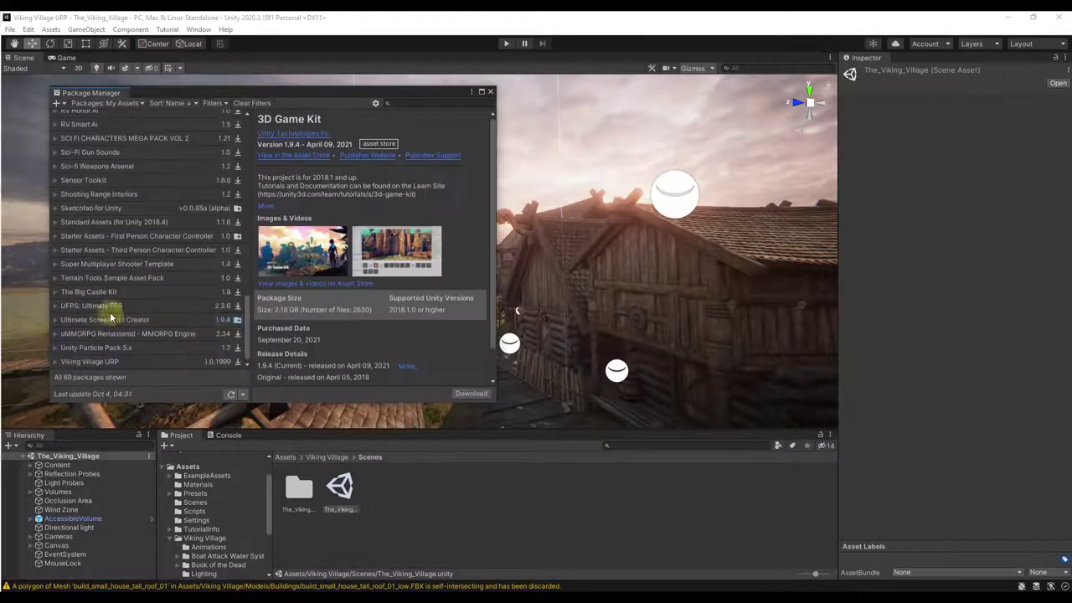
left_click(112, 320)
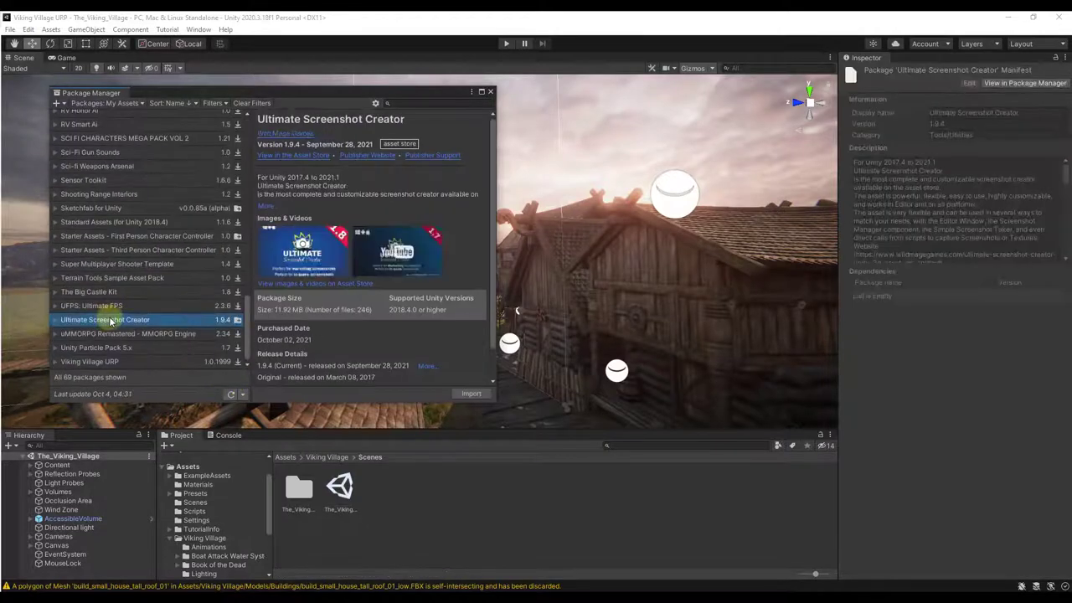
left_click(469, 395)
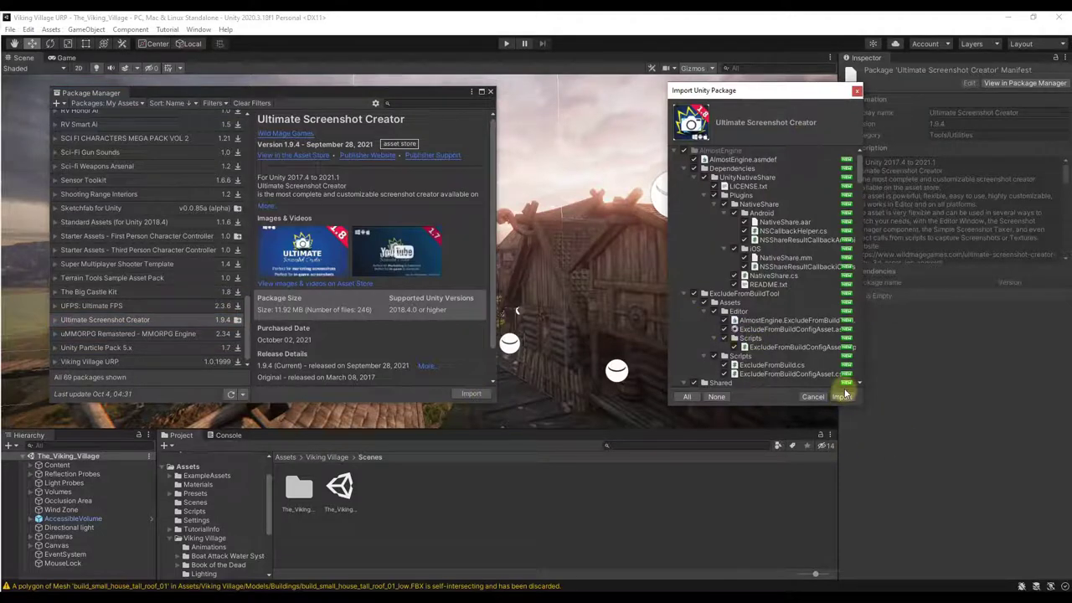
left_click(842, 397)
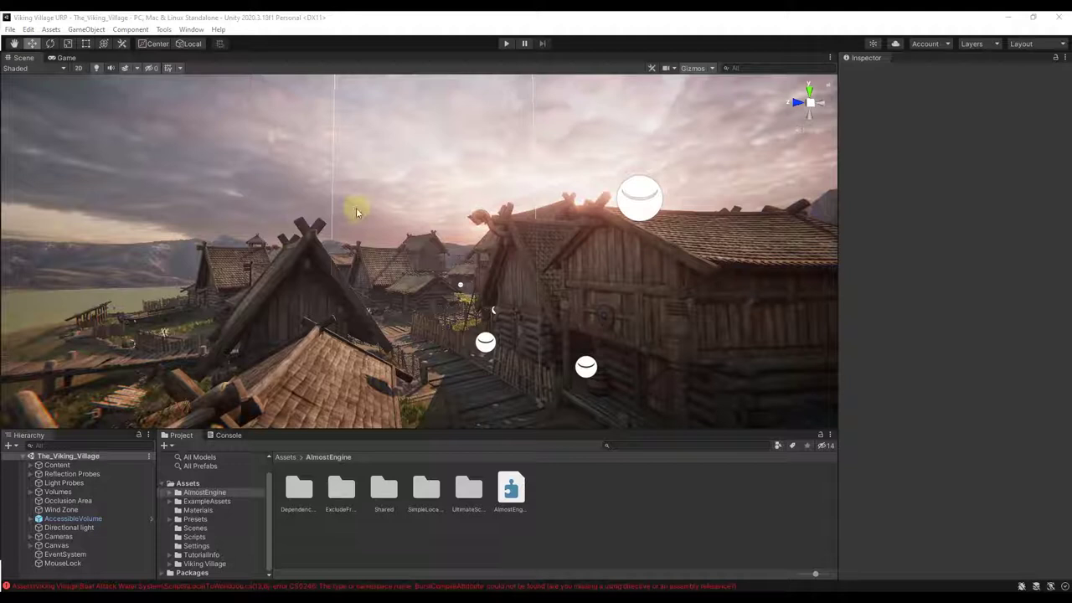
Step: Open Almost Engine's Screenshot Window and move it up beside the village scene
left_click(190, 29)
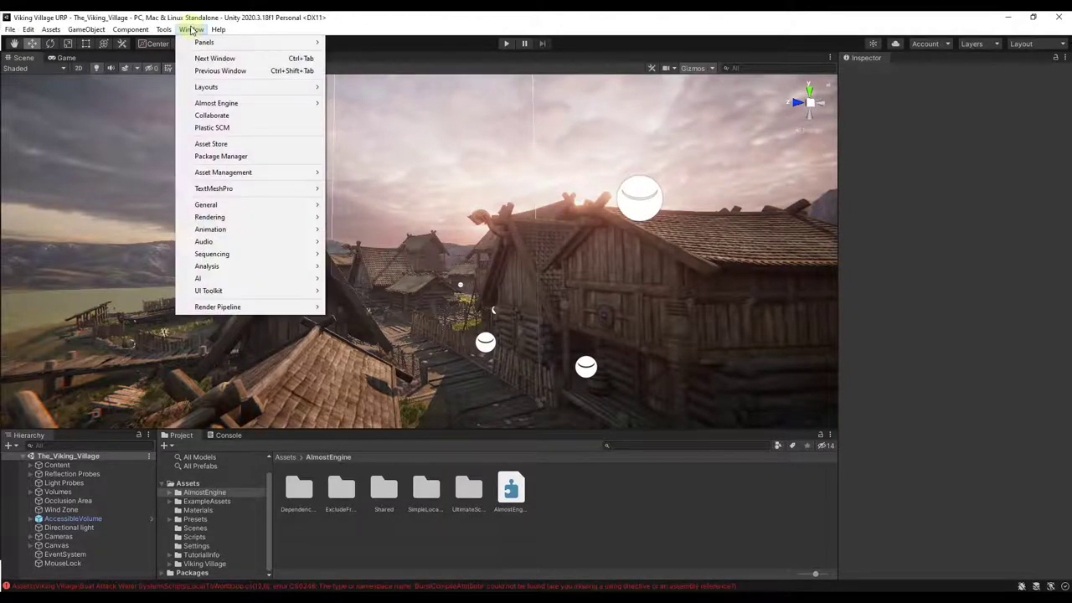
mouse_move(239, 105)
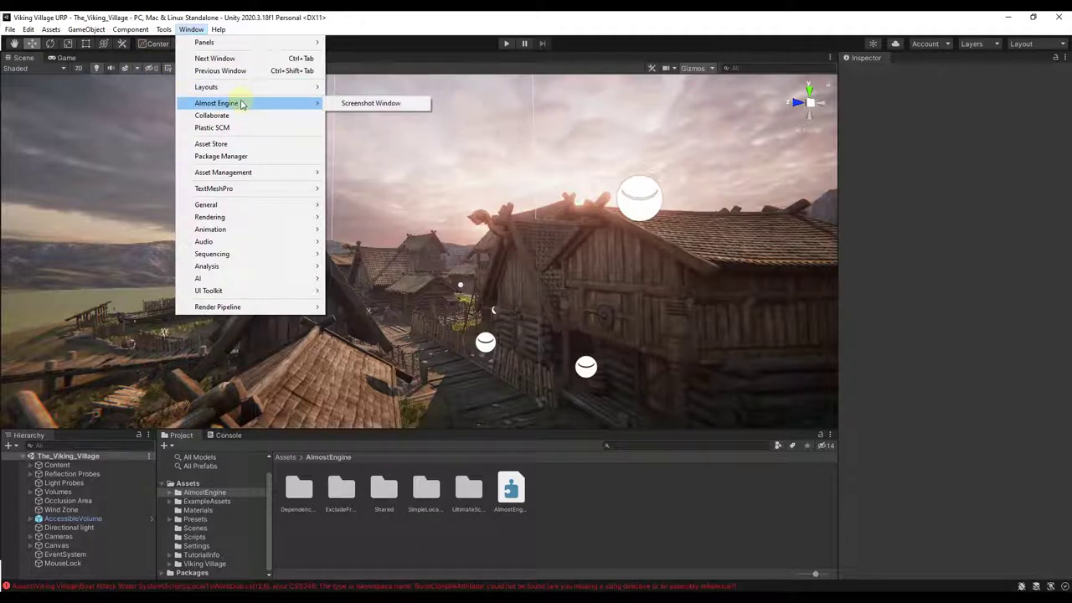
left_click(405, 105)
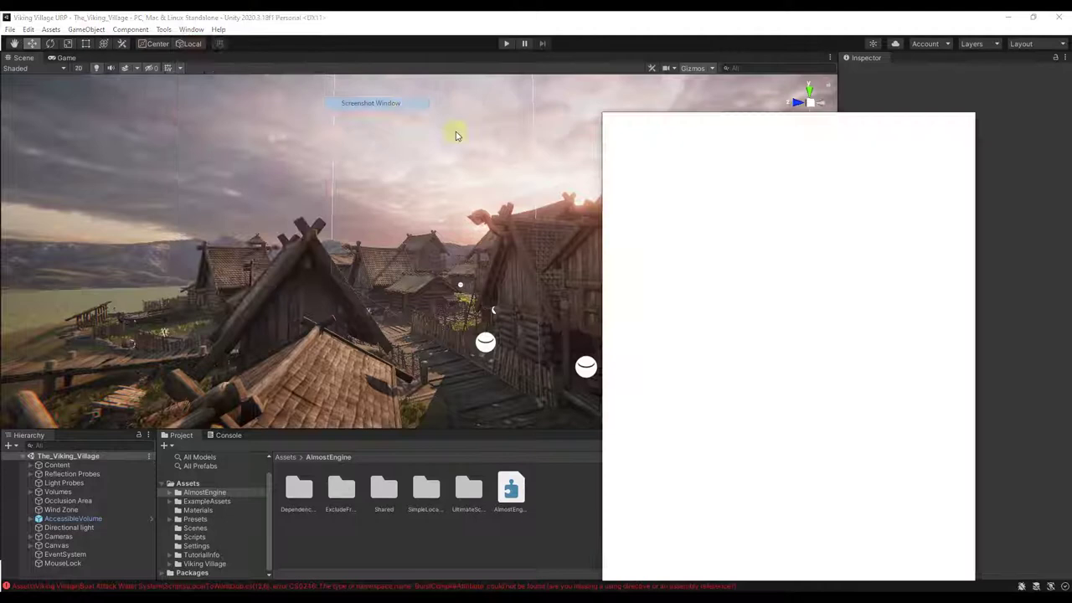
left_click_drag(771, 124, 820, 85)
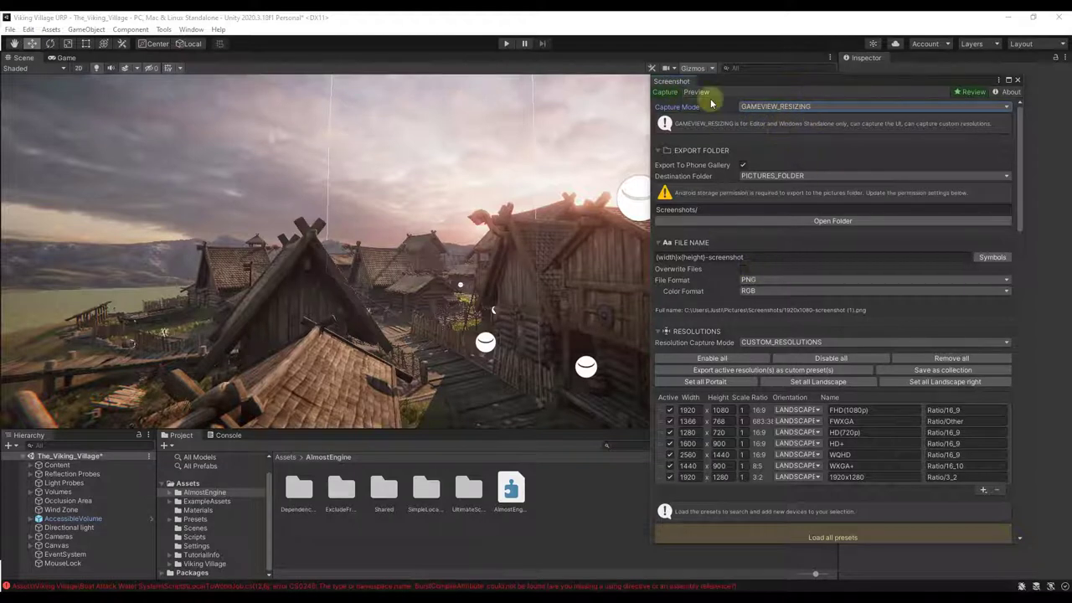
Step: Try the FIXED_GAMEVIEW capture mode and switch back to GAMEVIEW_RESIZING
left_click(755, 107)
left_click(779, 144)
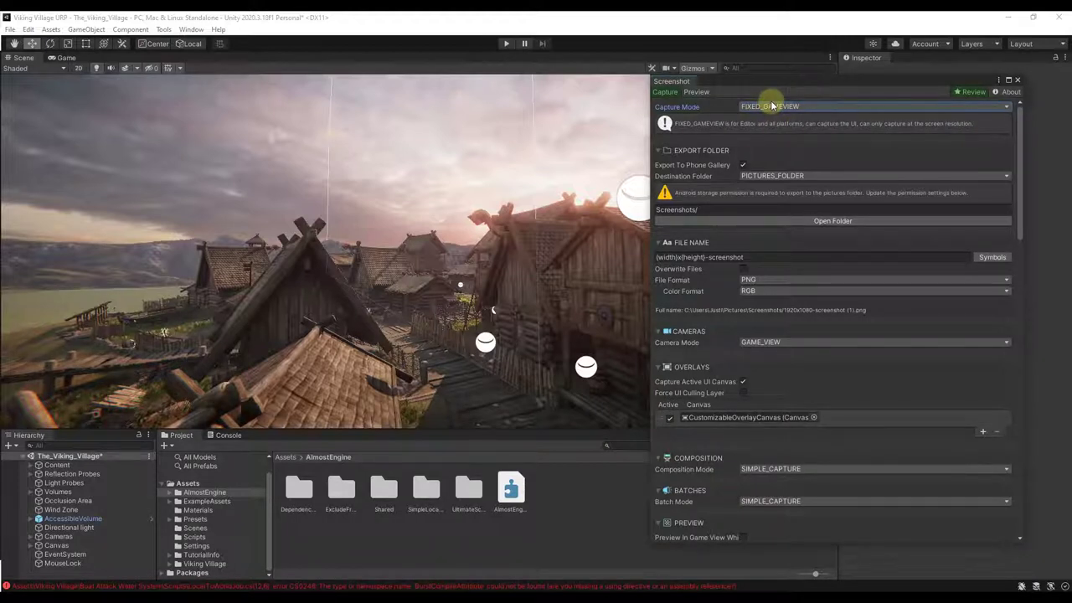
left_click(771, 106)
left_click(772, 115)
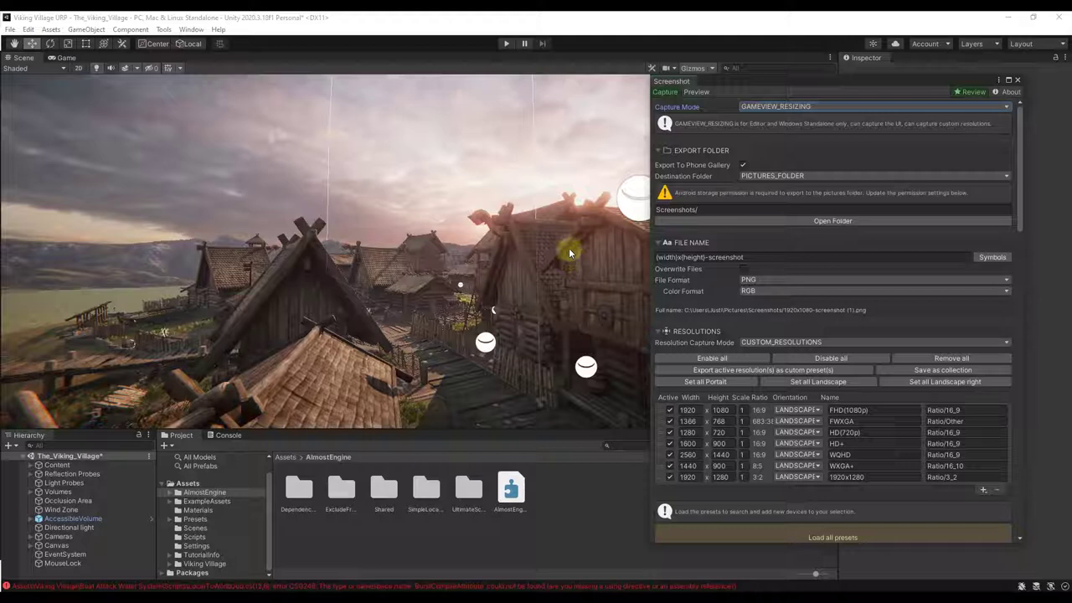
Step: Look through the resolution, camera and overlay capture settings and preview the screenshot in the Game view
scroll(729, 120, "down", 10)
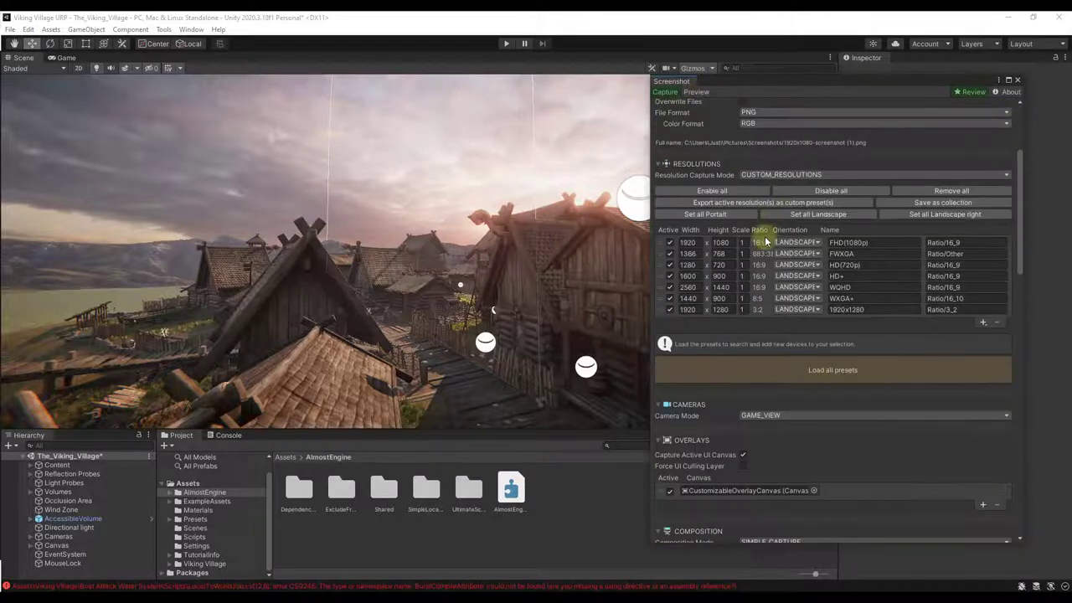
scroll(773, 263, "up", 6)
scroll(804, 251, "up", 4)
left_click(701, 94)
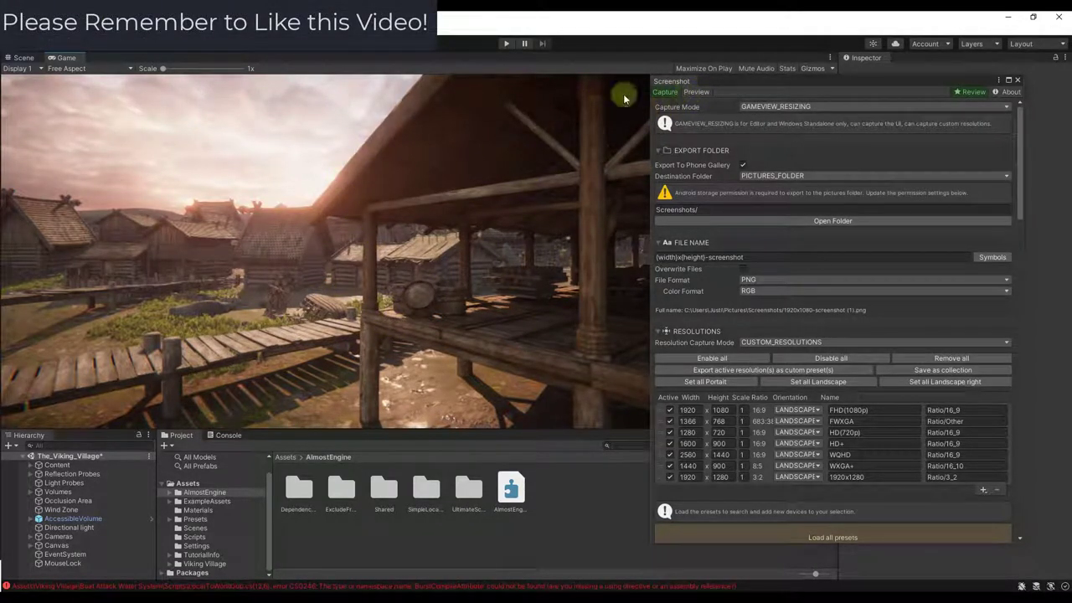
Step: Compare the Scene view of the village with the screenshot preview and return to the Scene view
left_click(19, 58)
right_click_drag(385, 335, 416, 284)
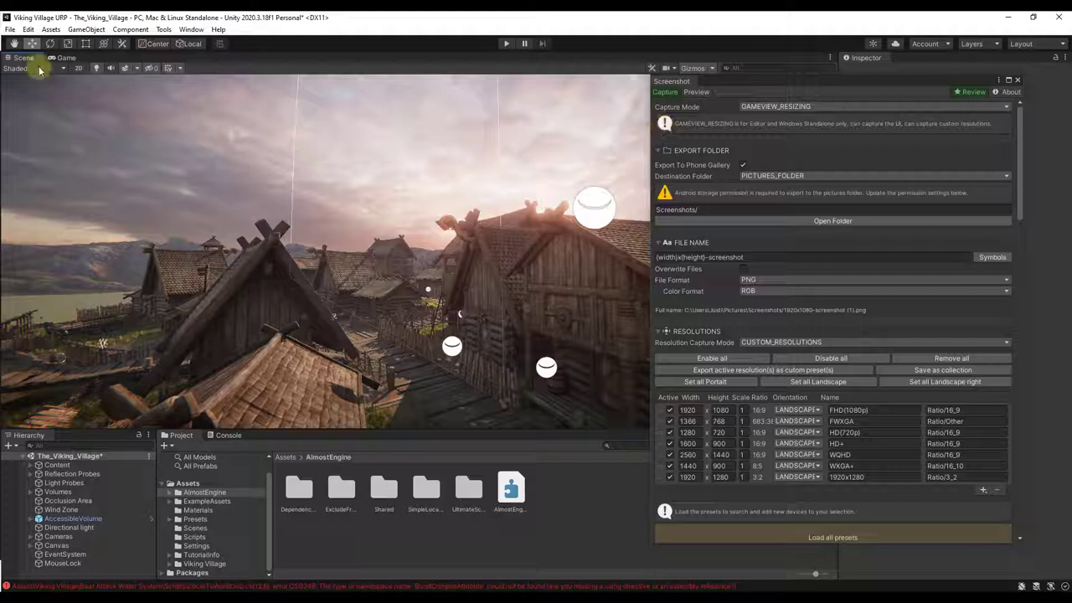
left_click(83, 29)
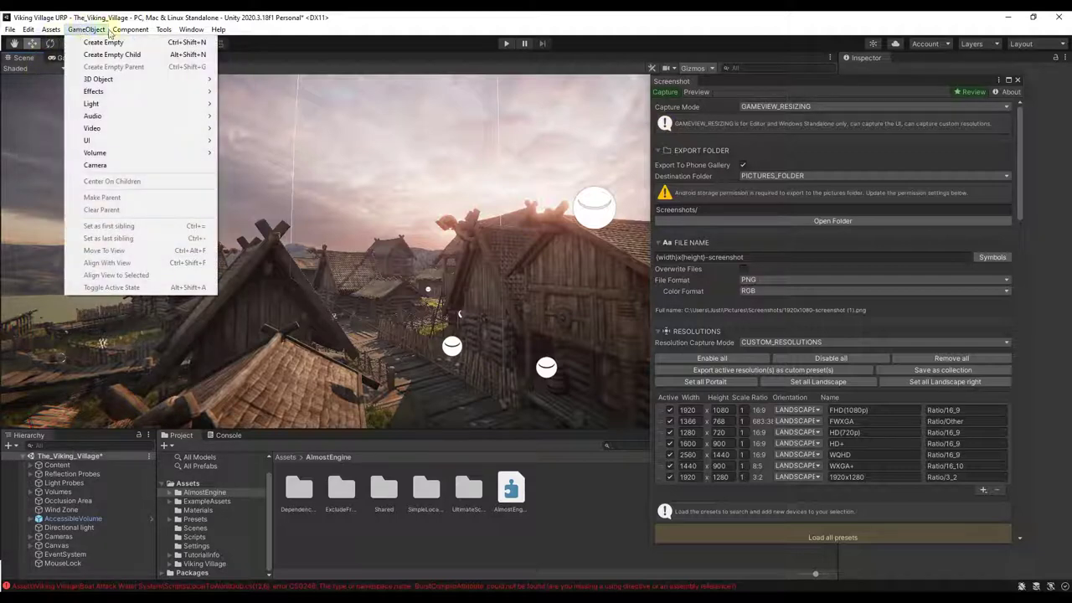
left_click(513, 72)
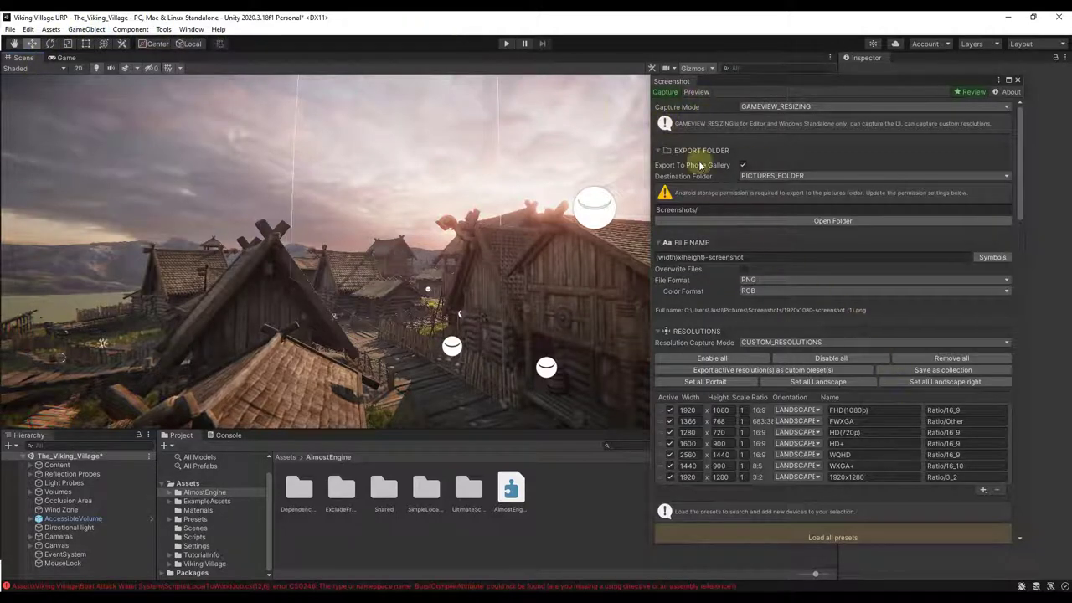
left_click(684, 93)
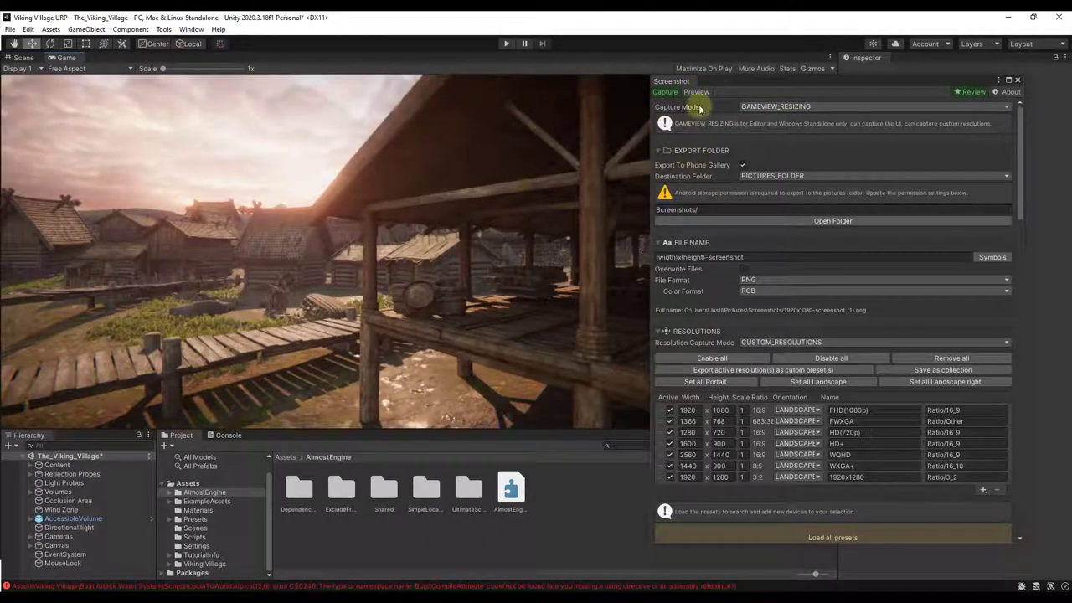
left_click(24, 58)
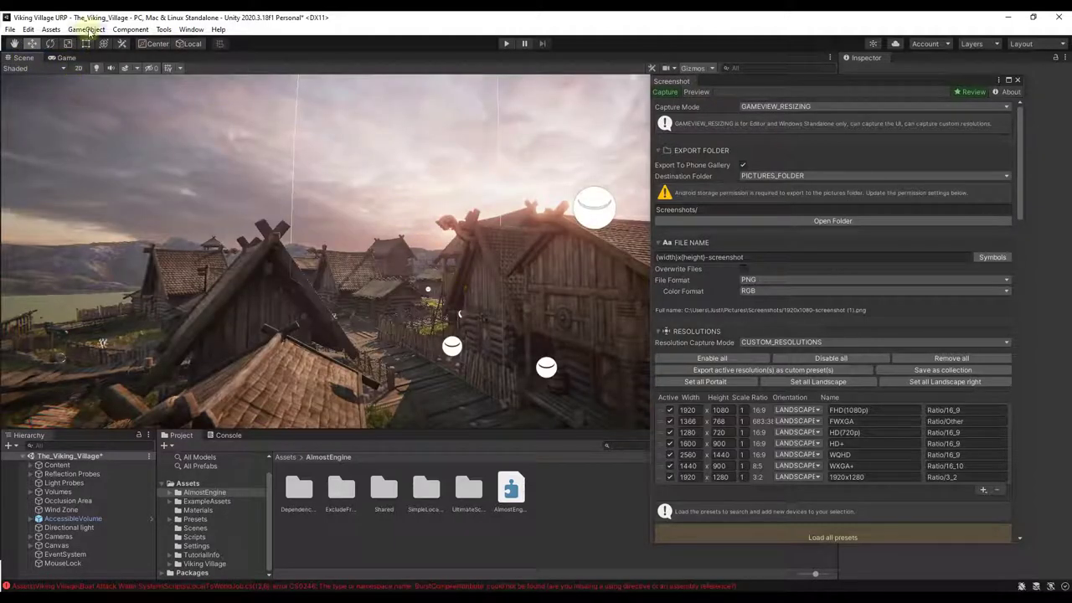
Step: Add a new Camera to the scene and align it with the current Scene view of the village
left_click(87, 30)
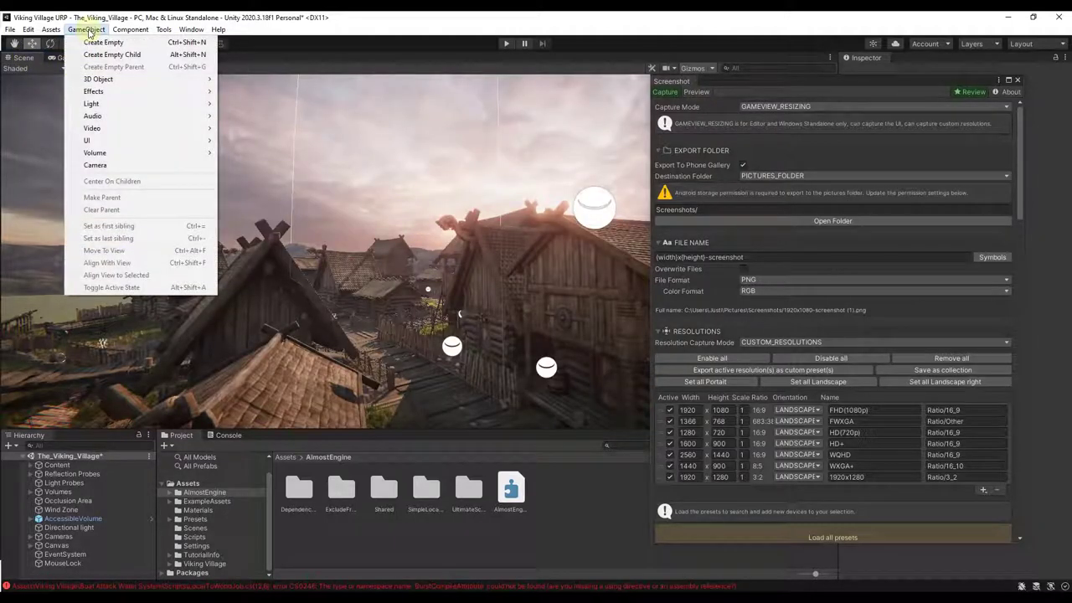
left_click(120, 165)
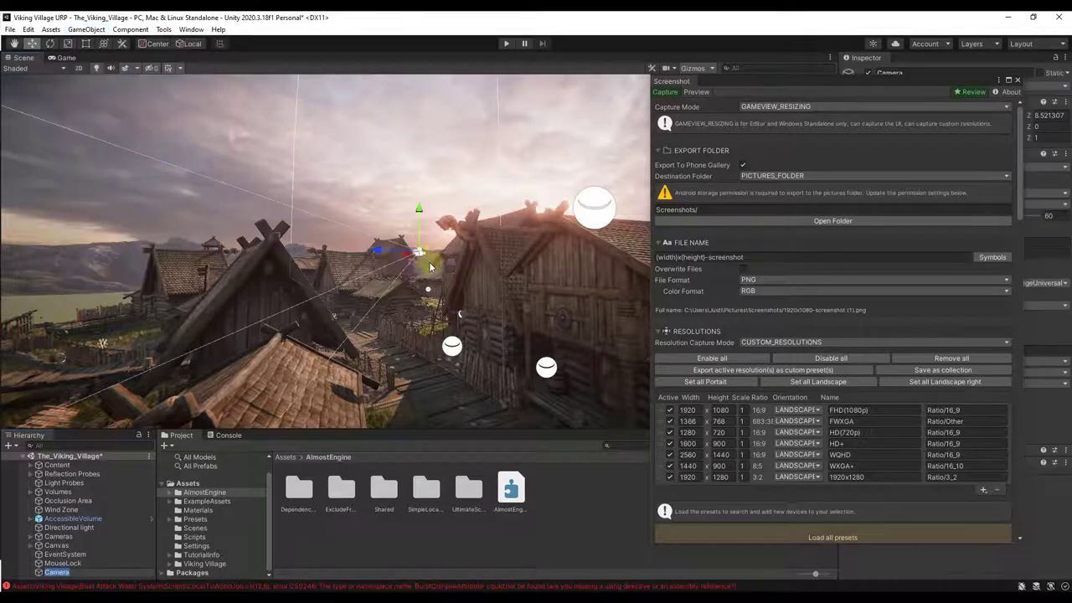
left_click(87, 29)
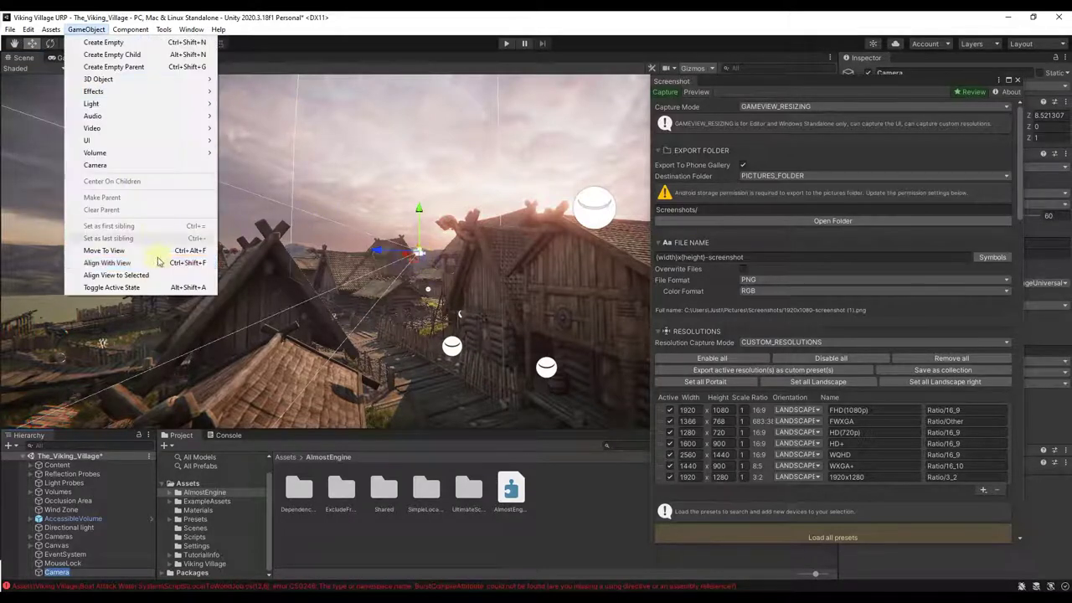
left_click(107, 262)
left_click(86, 32)
left_click(134, 262)
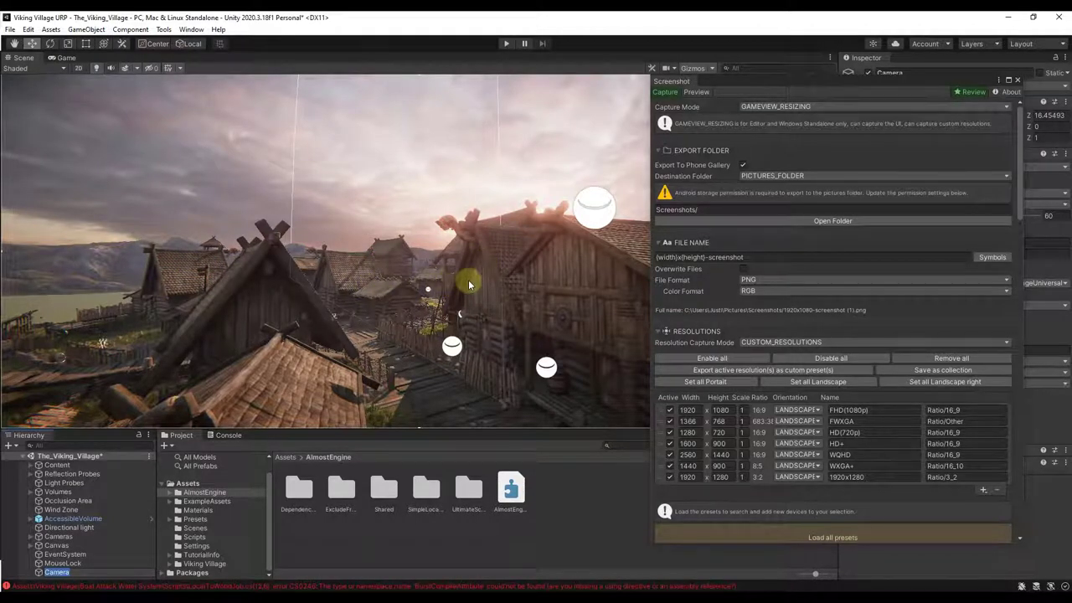
Step: Update the Screenshot window's preview image so it uses the new Camera's view
mouse_move(468, 285)
left_mouse_down("alt")
mouse_move(371, 280)
mouse_move(454, 292)
mouse_move(465, 281)
left_mouse_up("alt")
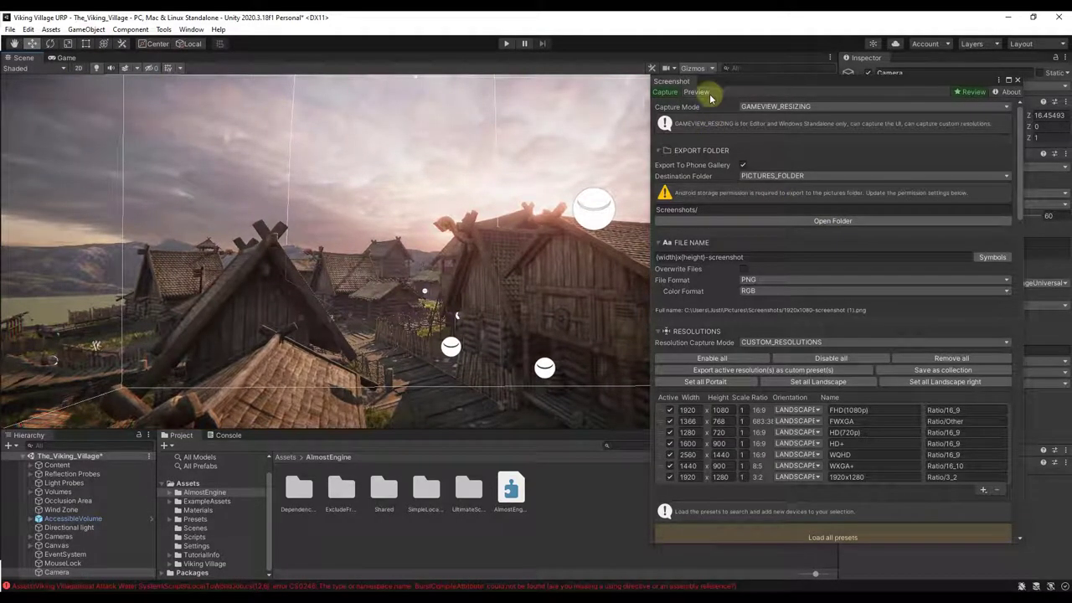
scroll(799, 307, "down", 10)
scroll(800, 306, "down", 5)
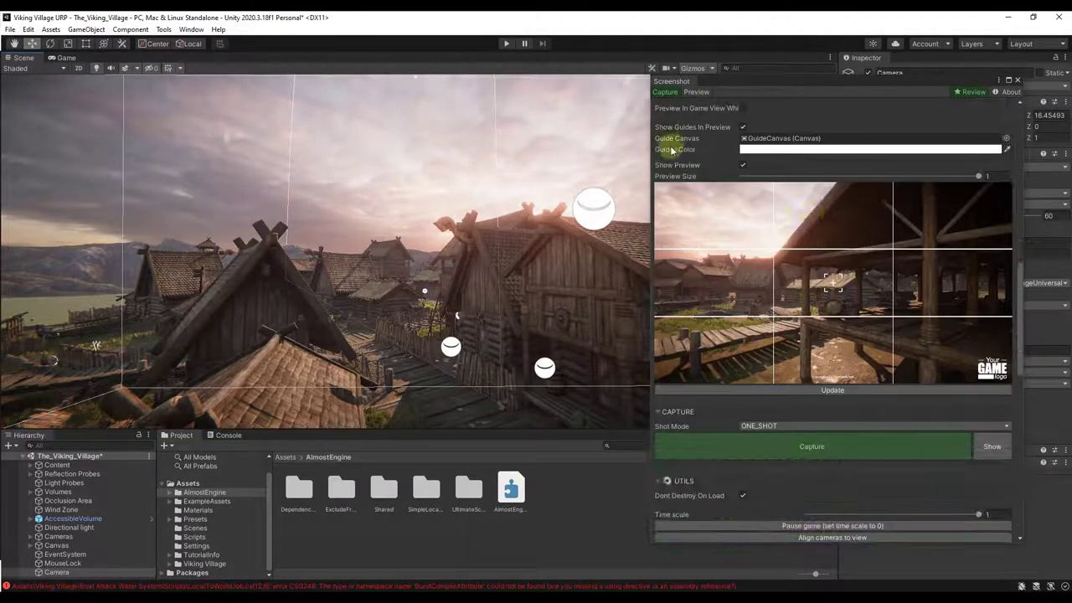
scroll(734, 184, "up", 2)
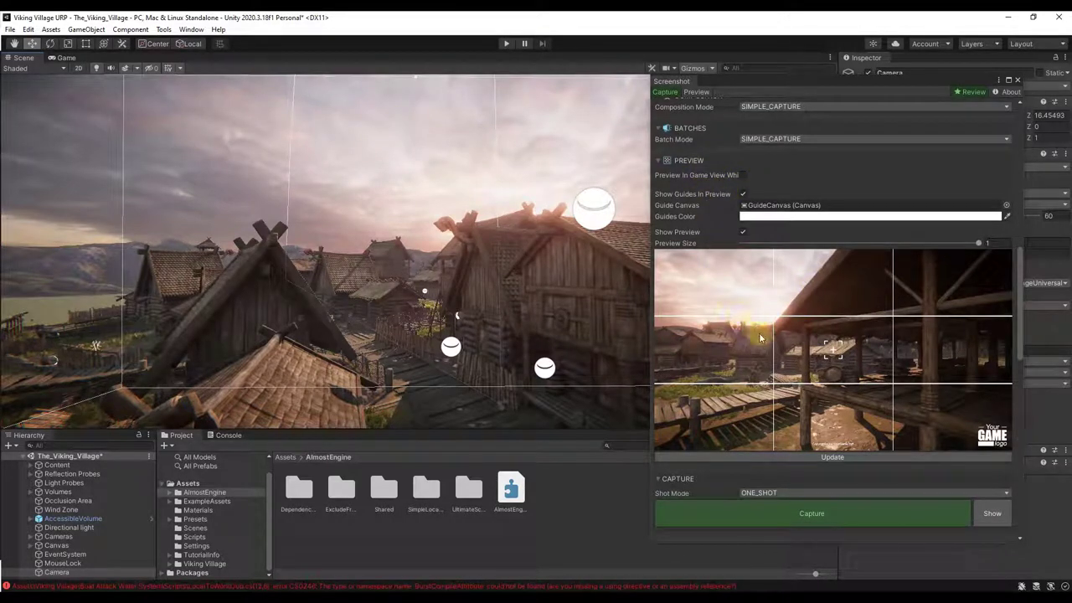
left_click(829, 461)
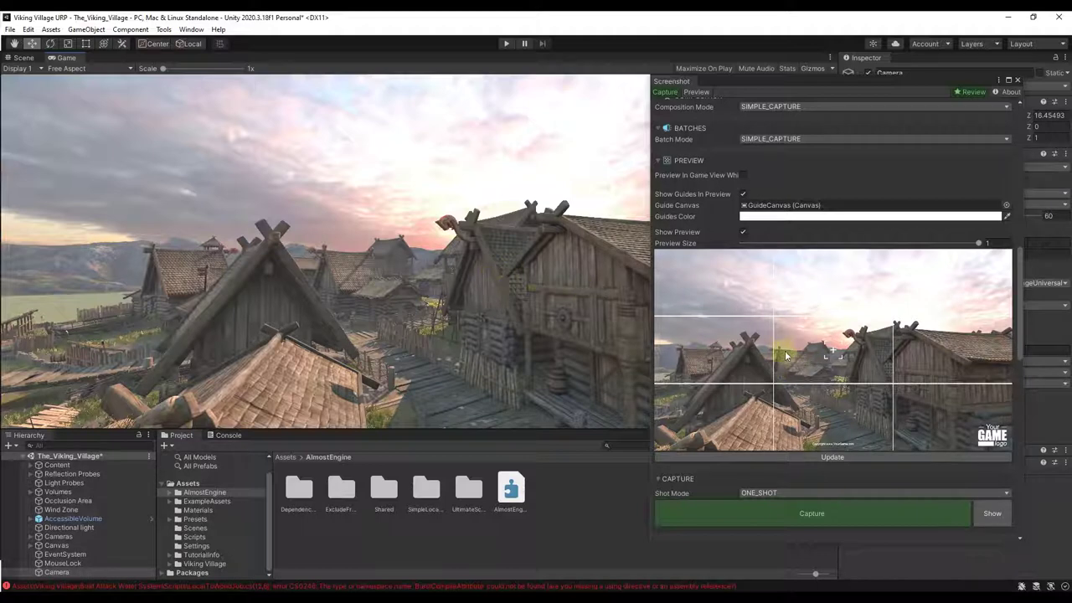
Step: Deactivate every capture resolution in the list except 2560 x 1440 (WQHD)
scroll(860, 391, "up", 10)
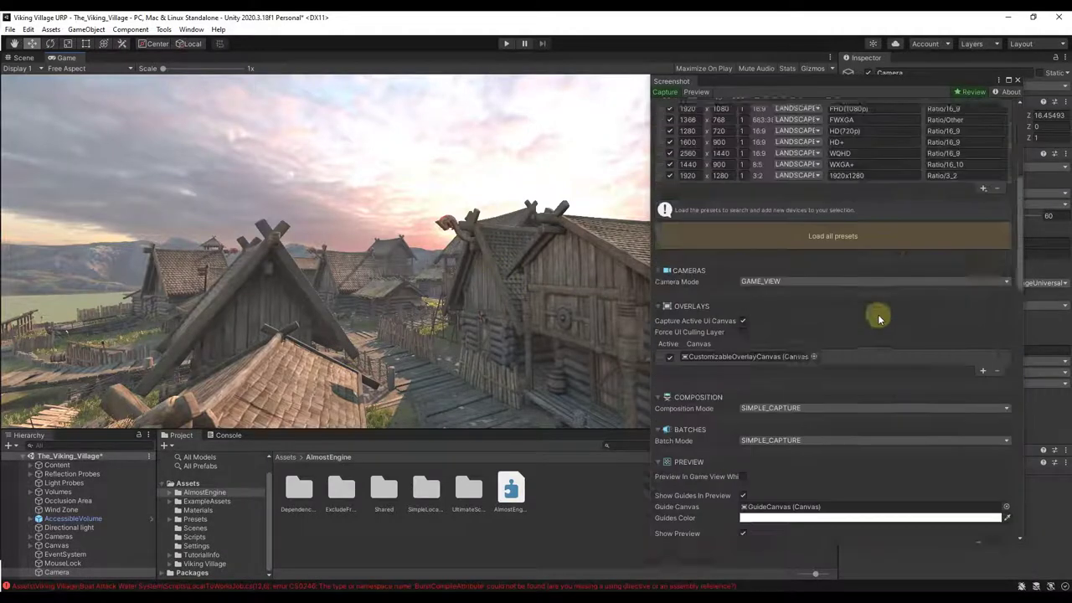
scroll(762, 336, "up", 1)
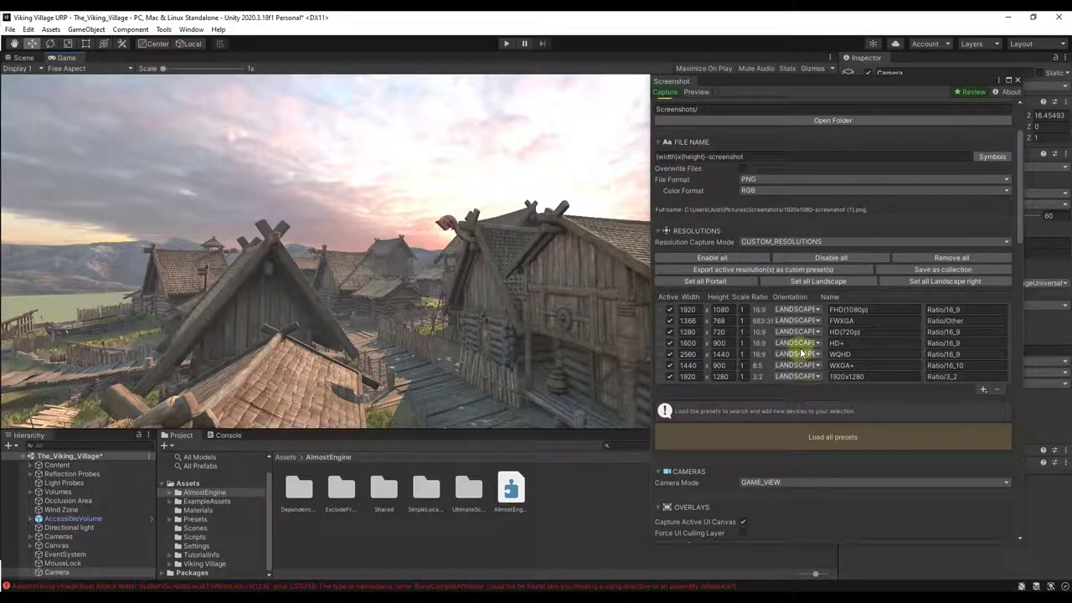
scroll(842, 348, "up", 1)
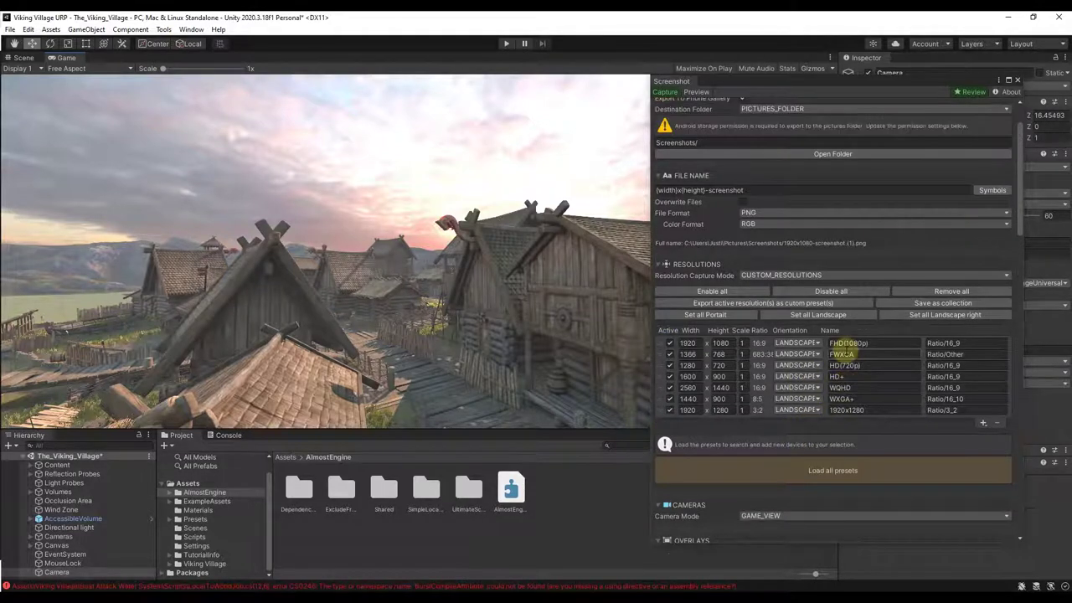
scroll(706, 322, "down", 1)
left_click(669, 310)
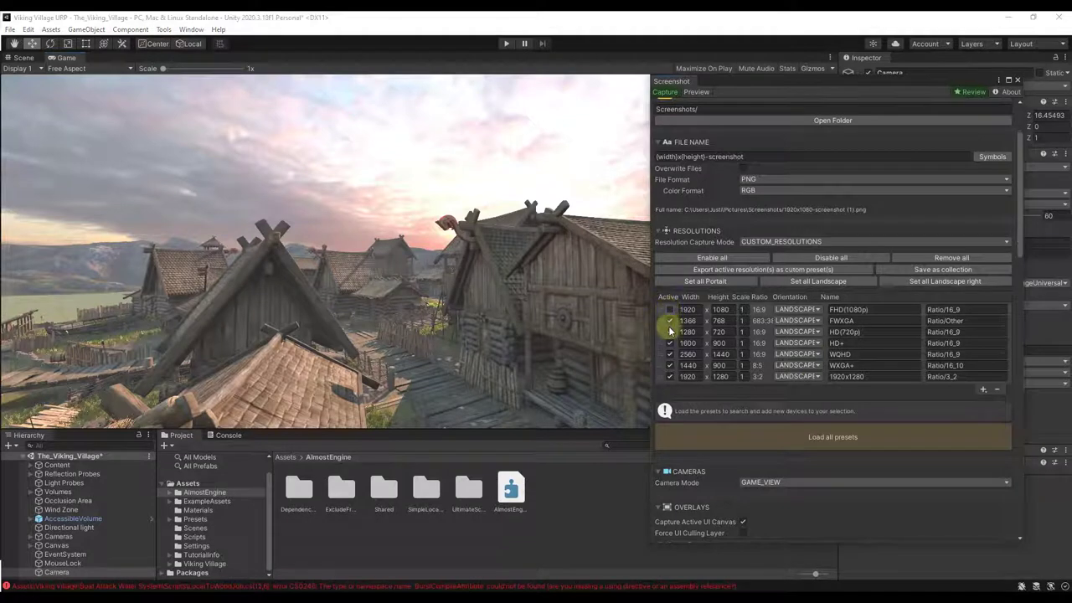
left_click(669, 322)
left_click(669, 331)
left_click(670, 342)
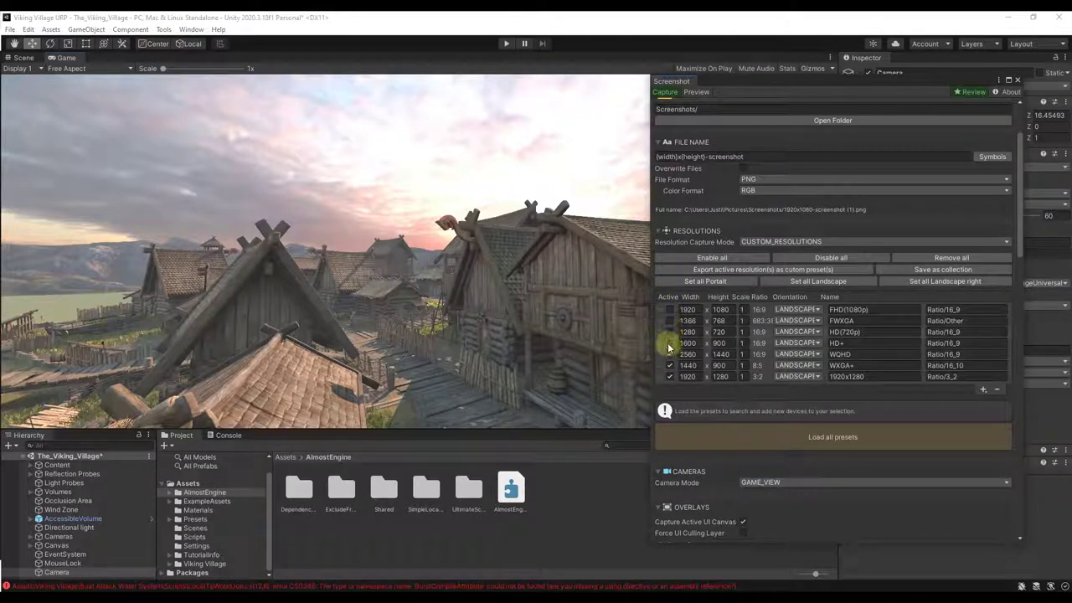
left_click(675, 378)
left_click(697, 359)
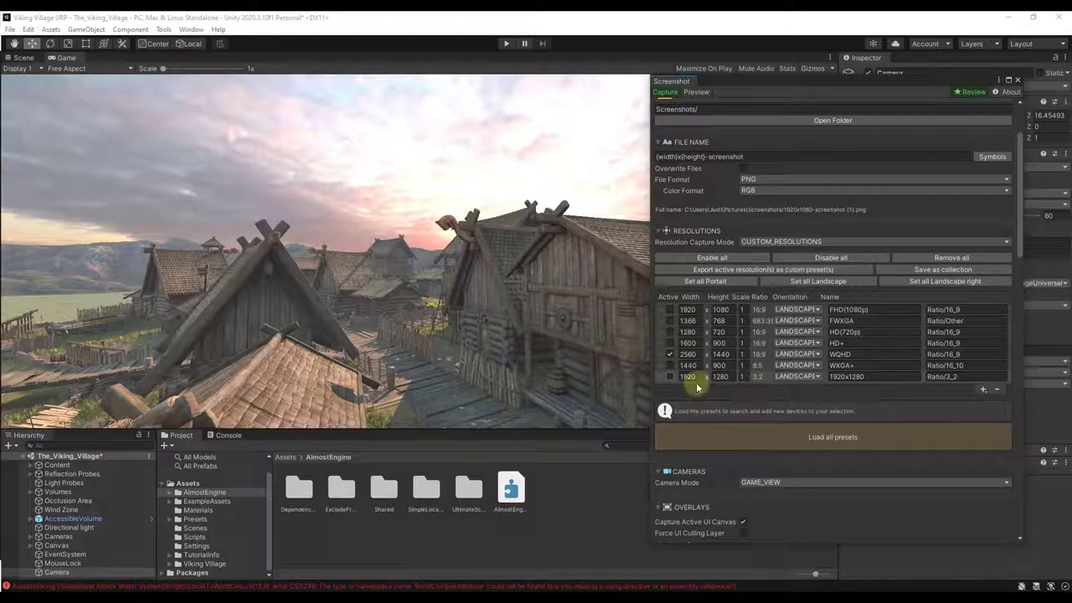
left_click(699, 354)
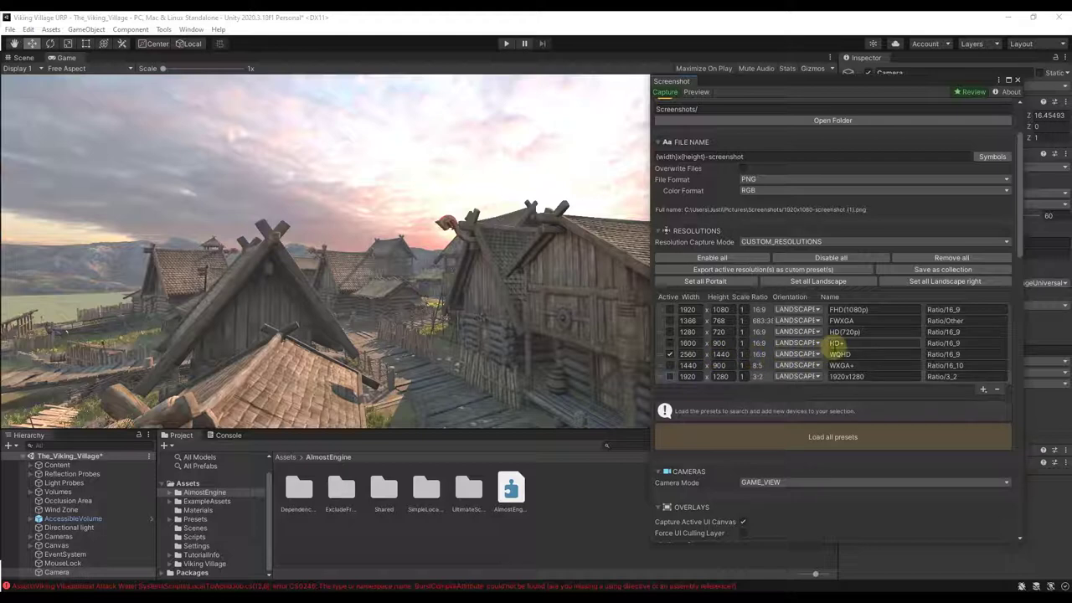
Step: Refresh the screenshot preview and capture a ONE_SHOT screenshot of the village at 2560 x 1440
scroll(836, 343, "down", 10)
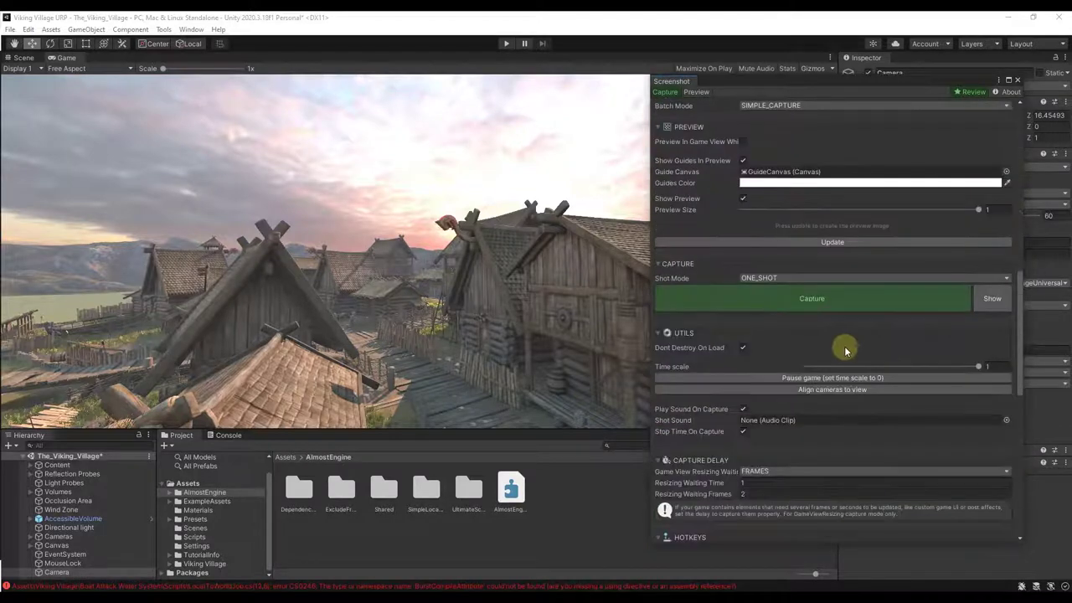
left_click(832, 243)
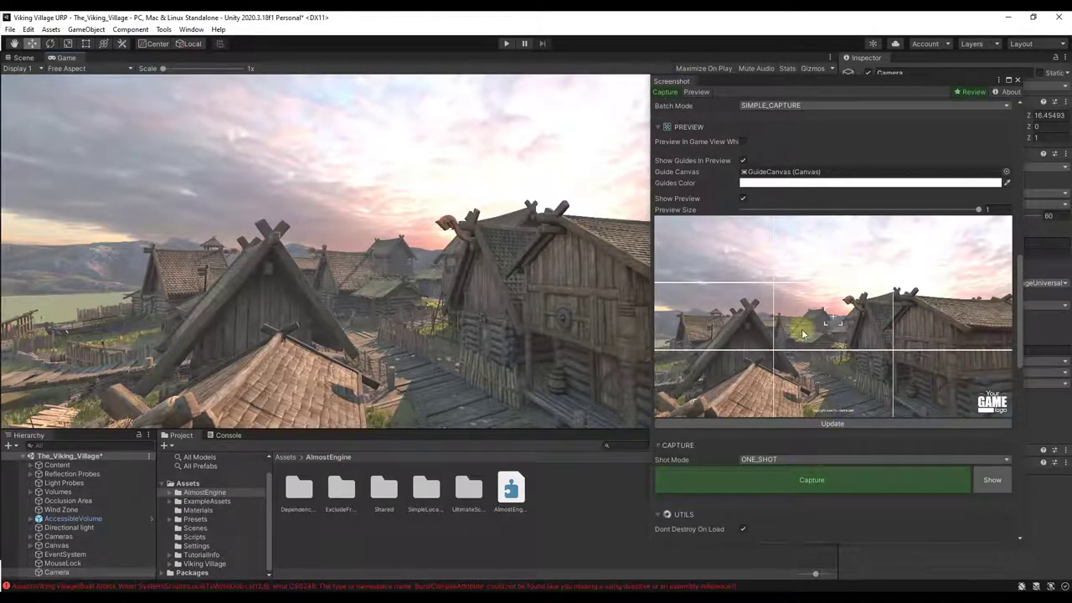
scroll(859, 357, "down", 2)
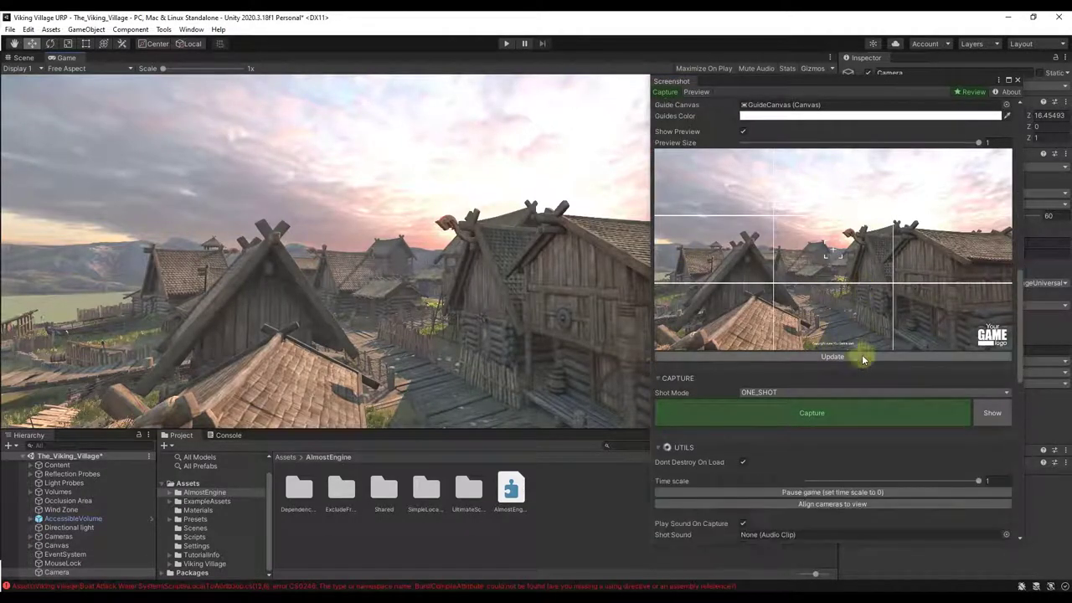
left_click(823, 415)
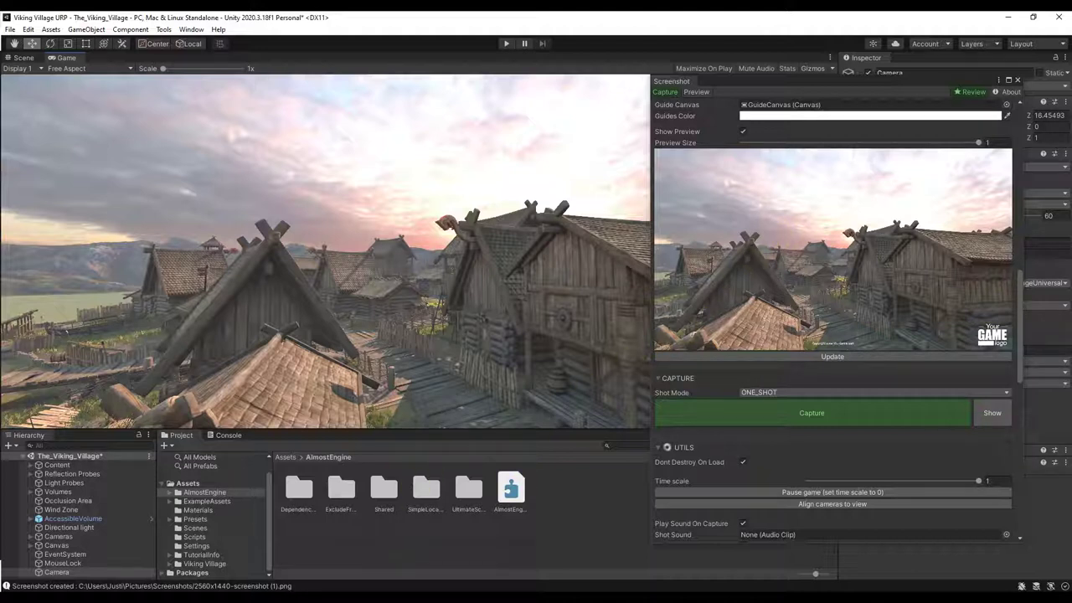
Step: Switch to File Explorer and list the UltimateScreenshotCreator folder's files with details, sorted by date
left_click(348, 582)
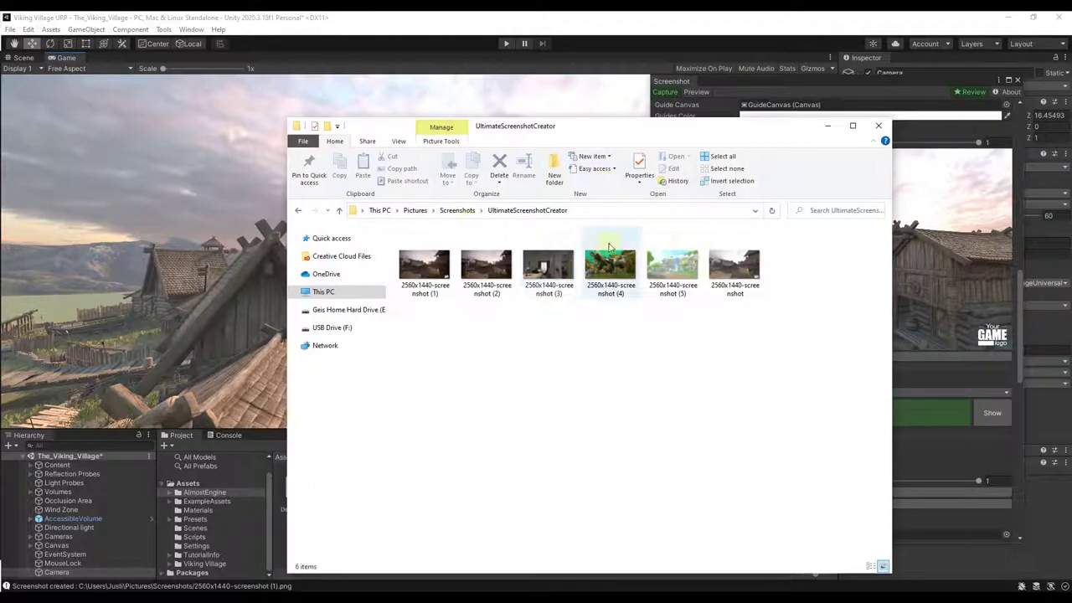
right_click(598, 366)
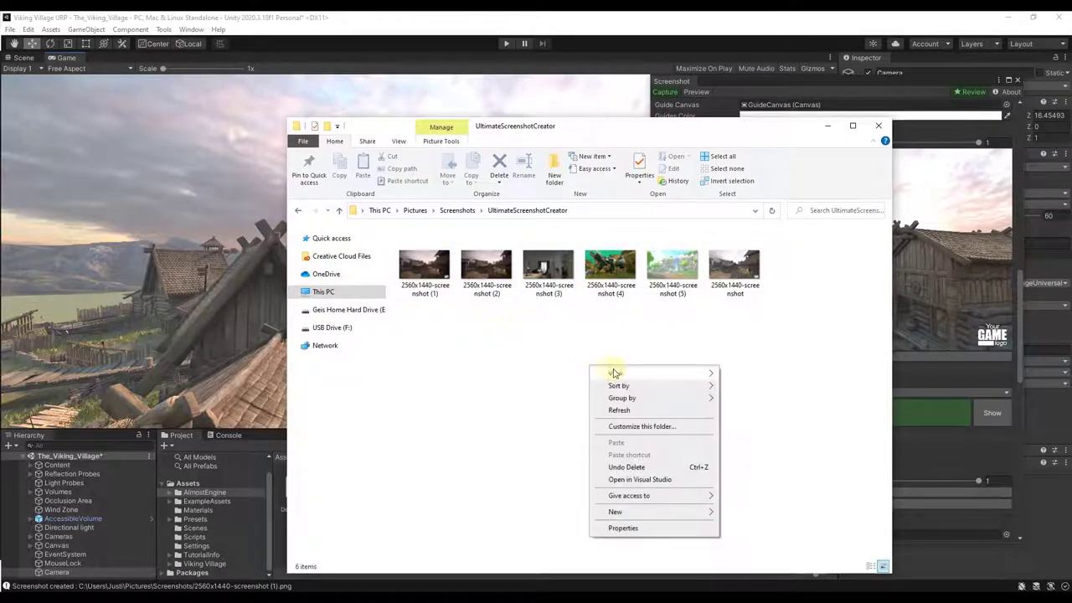
mouse_move(703, 375)
left_click(744, 435)
left_click(507, 230)
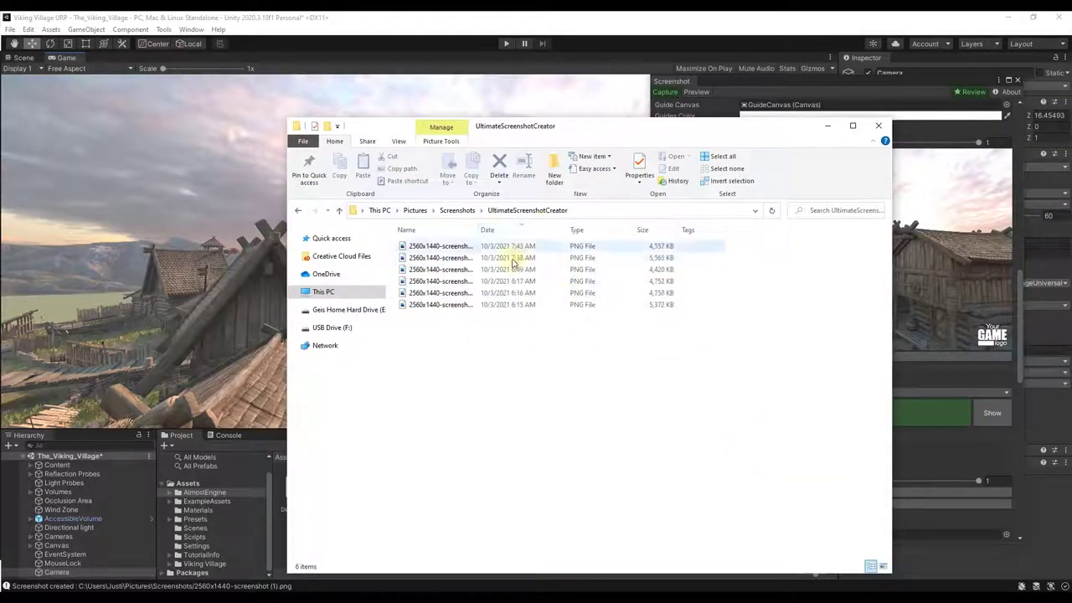
Step: Open the newest 2560x1440 screenshot from the parent Screenshots folder, examine the image and overlay, and close it
key("alt+Up")
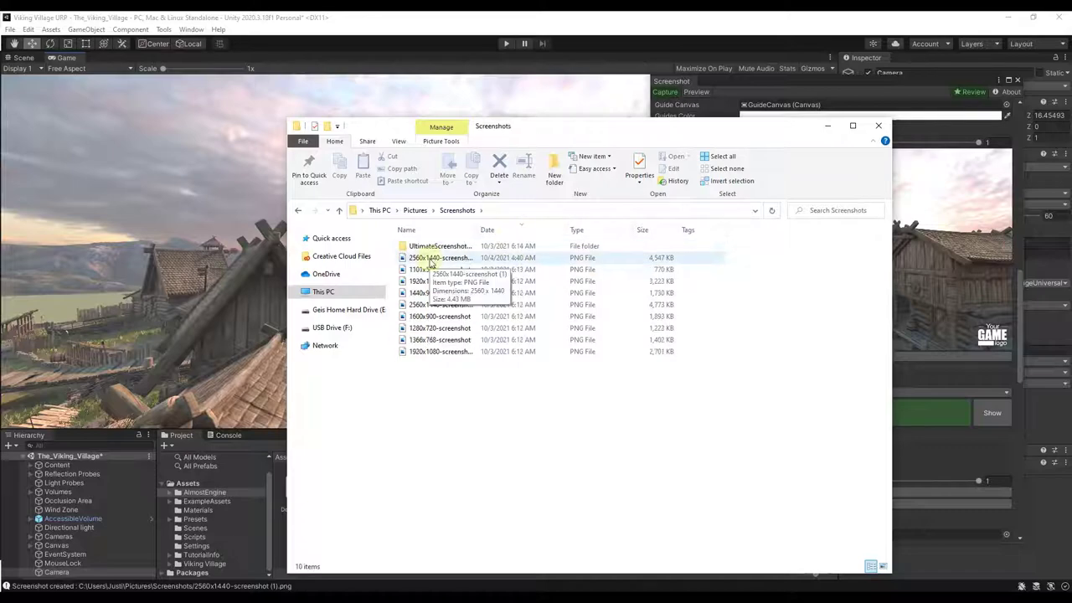
double_click(432, 258)
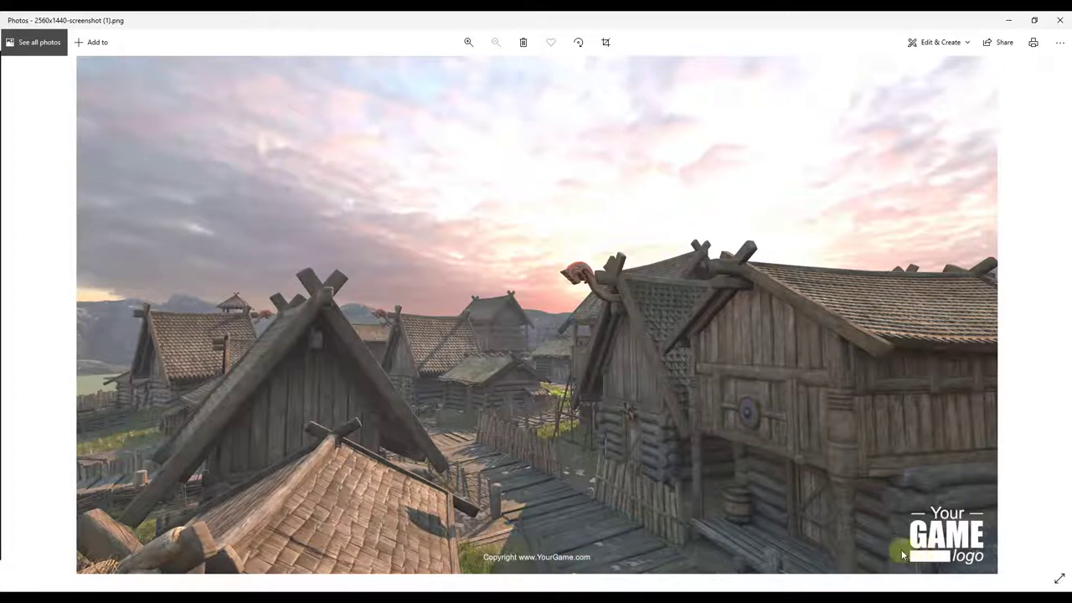
left_click(1059, 20)
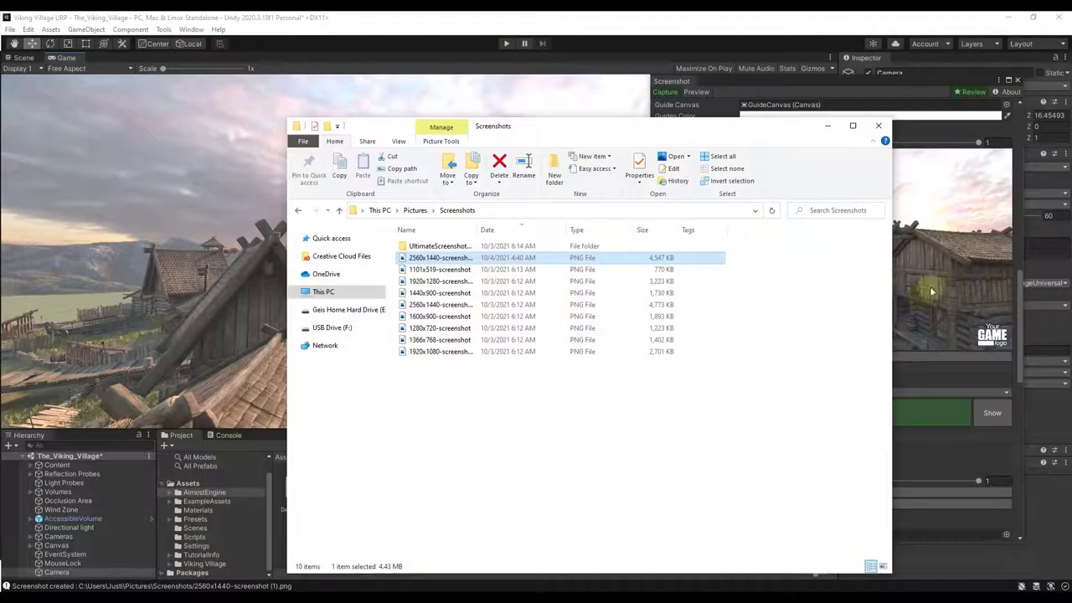
Step: Return to Unity, deactivate the CustomizableOverlayCanvas overlay and update the screenshot preview
left_click(908, 86)
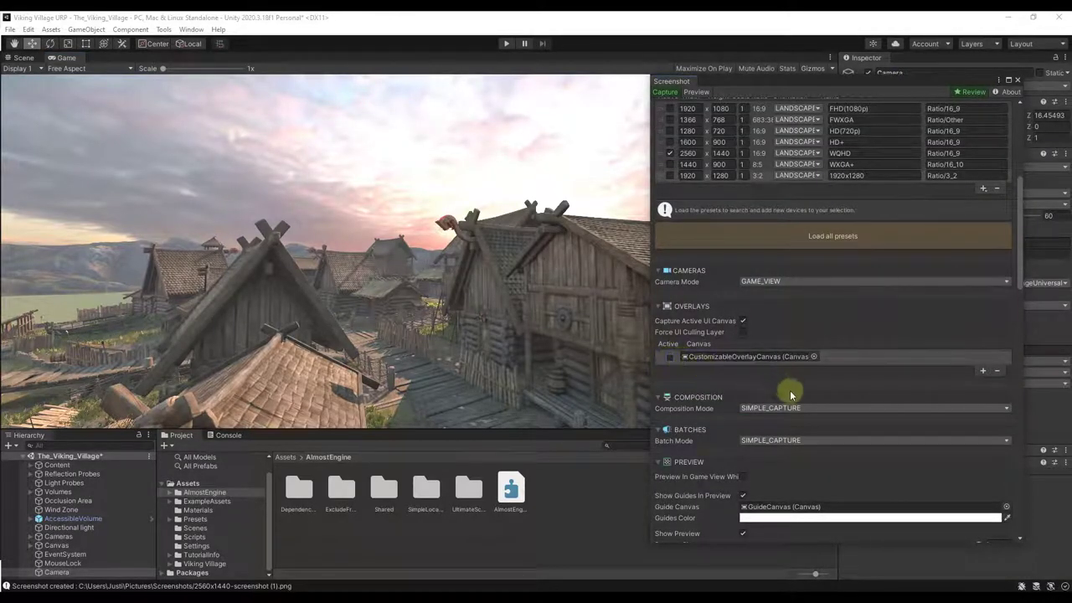
scroll(795, 390, "down", 10)
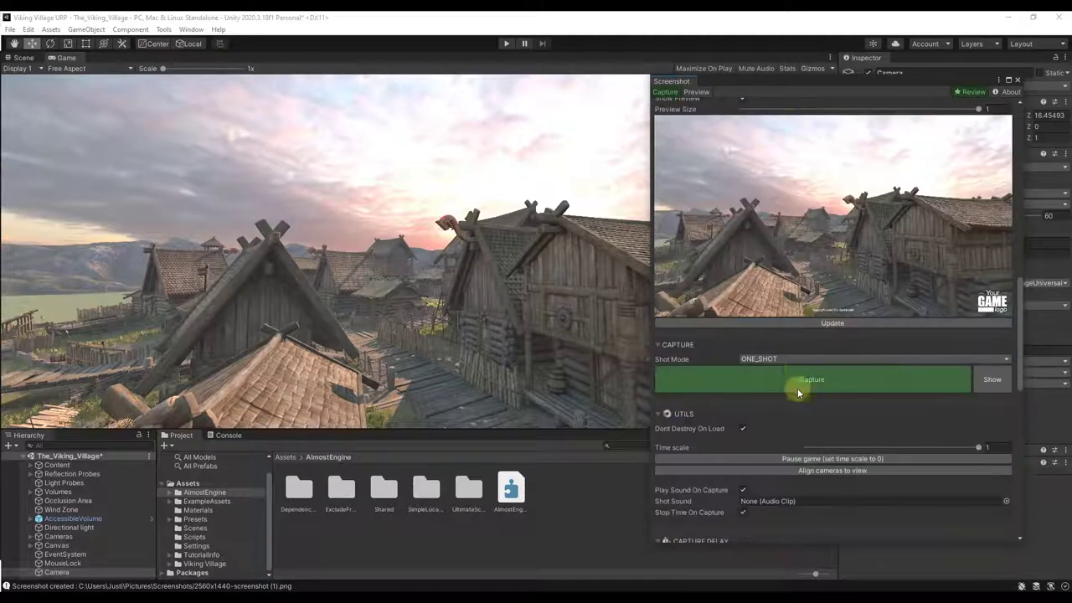
left_click(827, 323)
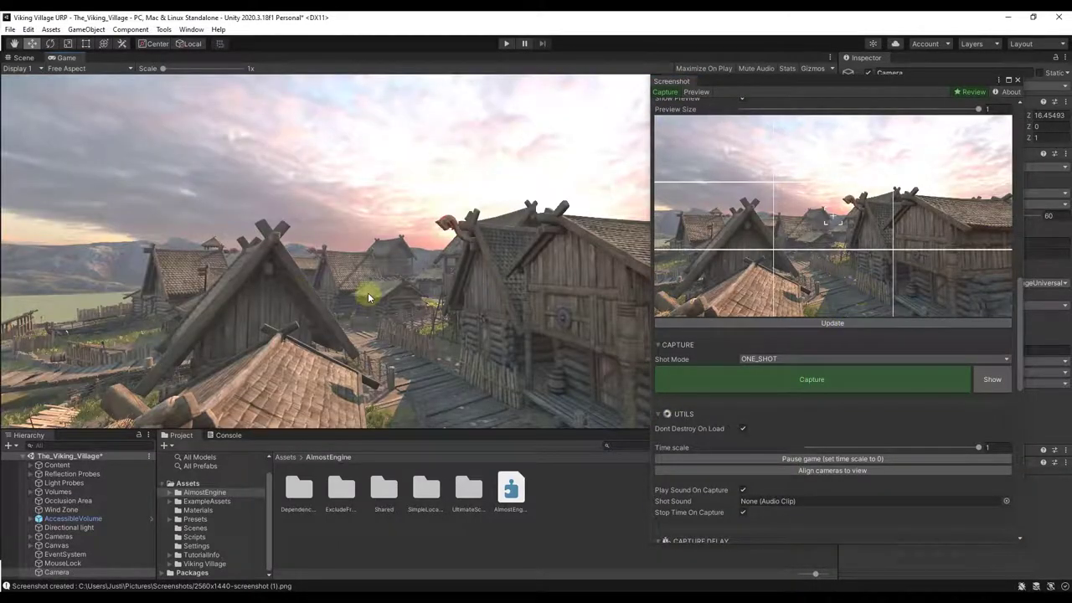
Step: Reframe the Scene view toward the village gate and watchtowers and align the Camera with that view
left_click(23, 57)
right_click_drag(287, 227, 374, 240)
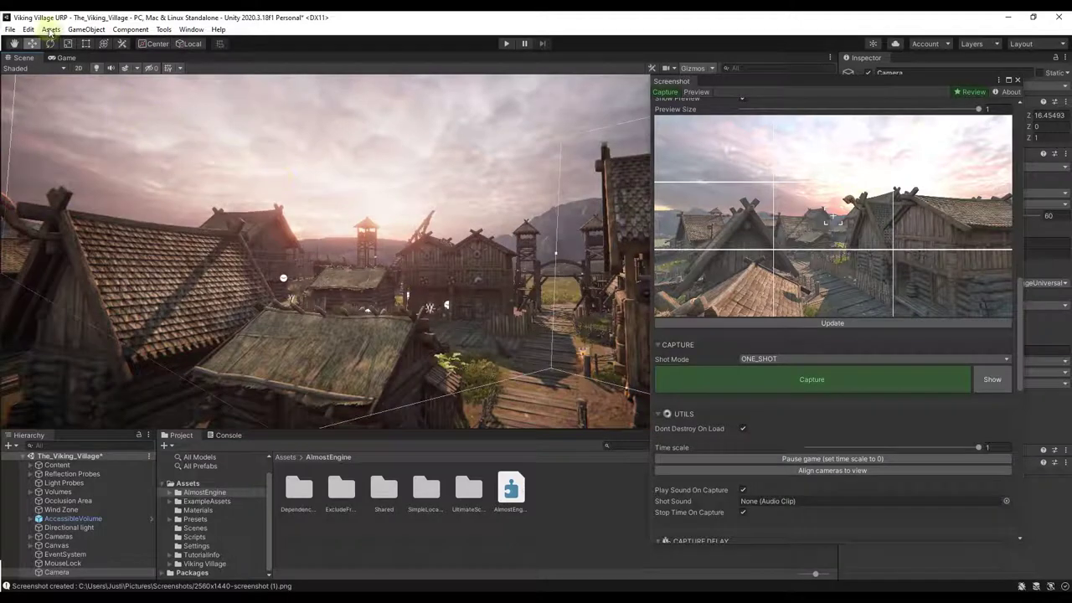
left_click(59, 572)
left_click(51, 30)
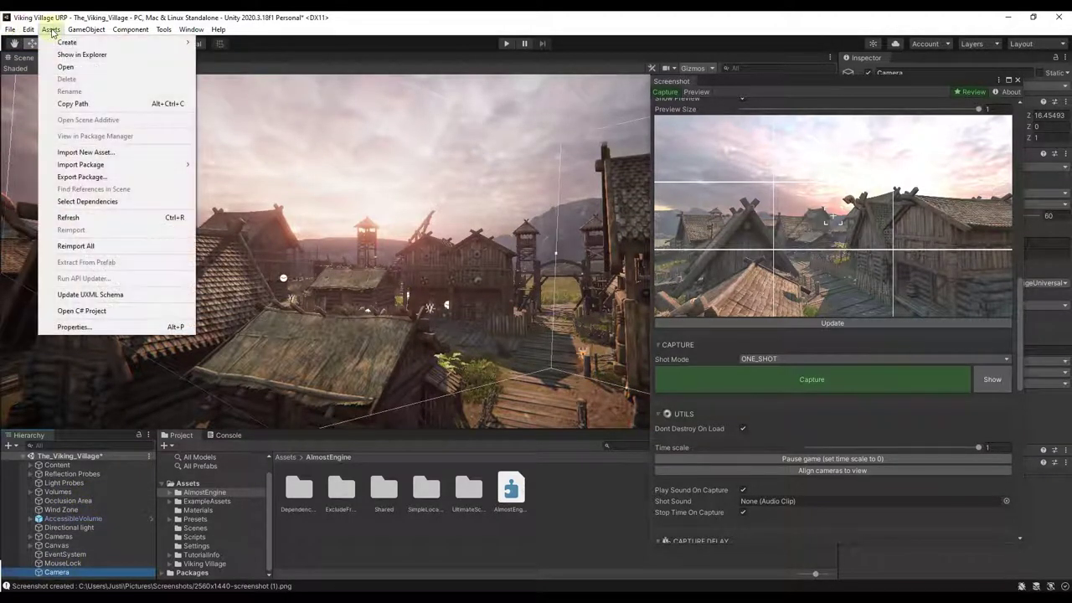
mouse_move(73, 33)
left_click(110, 275)
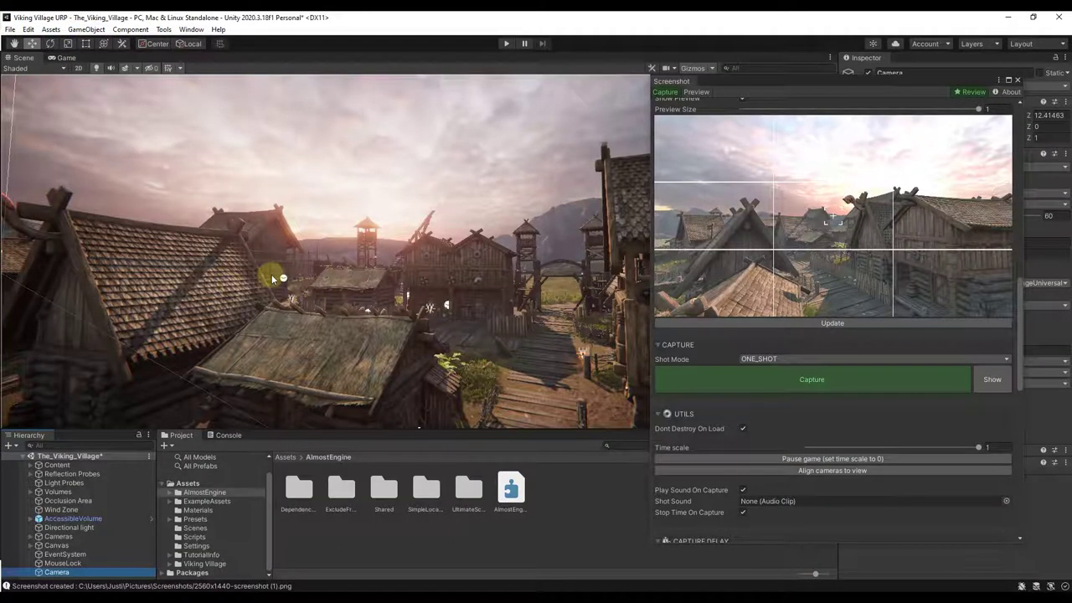
Step: Update the screenshot preview for the realigned Camera and look over the capture settings
left_click(842, 323)
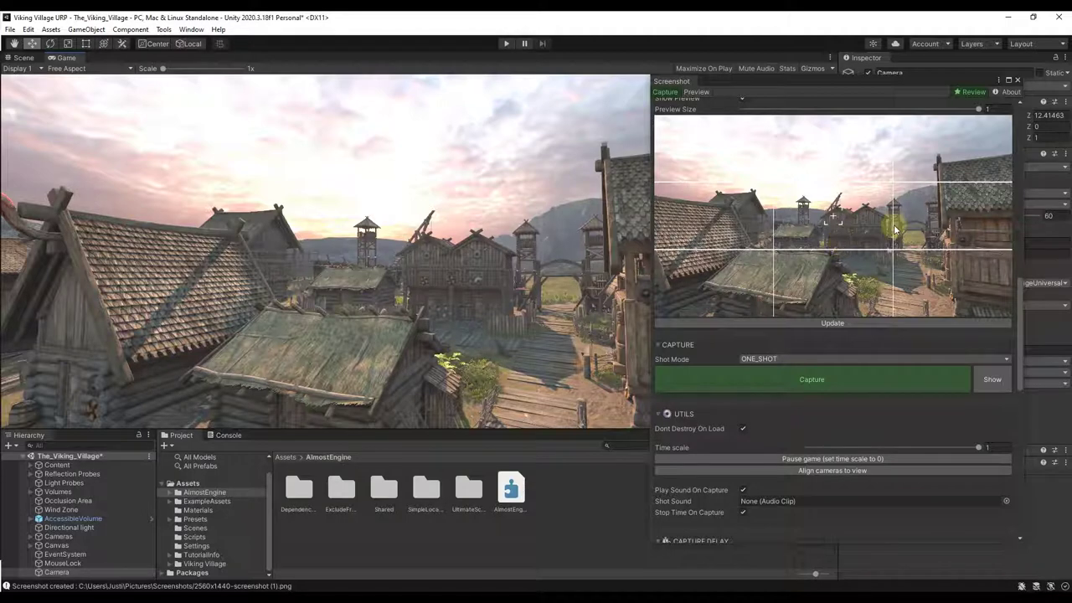
scroll(854, 268, "up", 4)
scroll(857, 267, "up", 10)
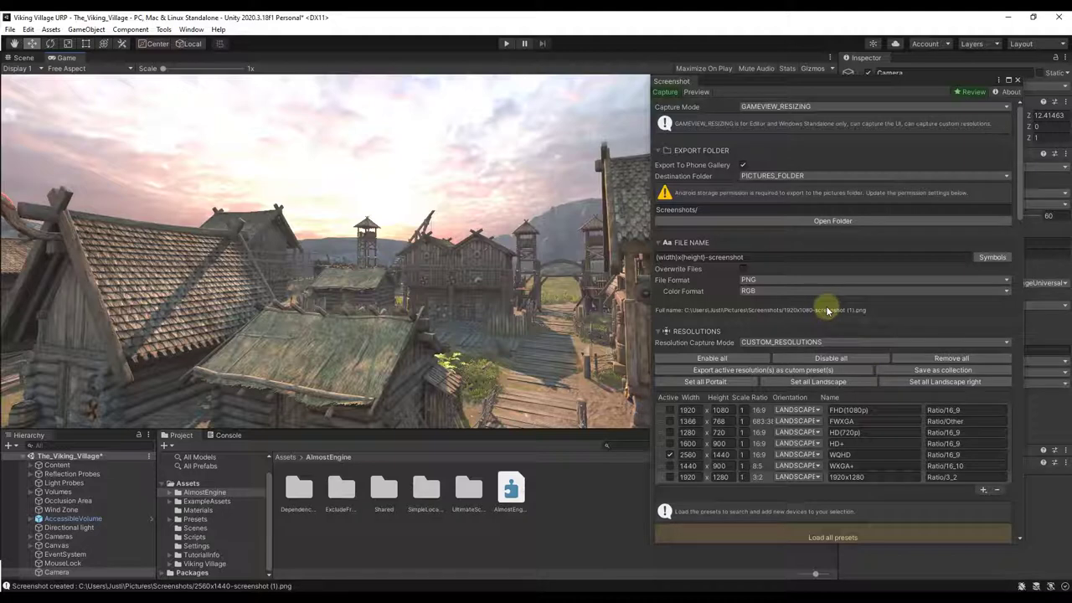
scroll(814, 330, "down", 10)
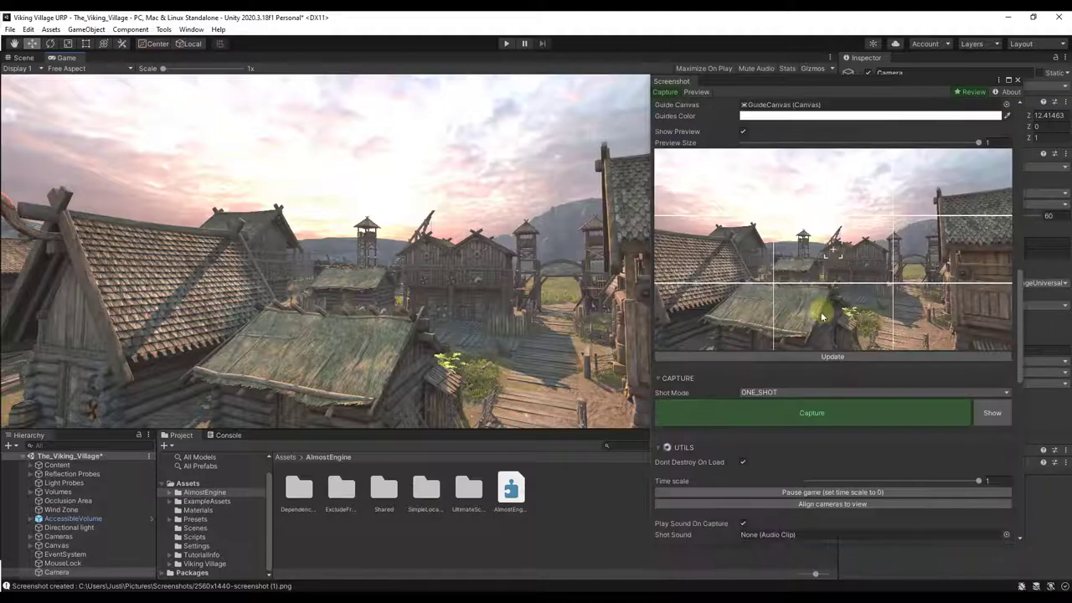